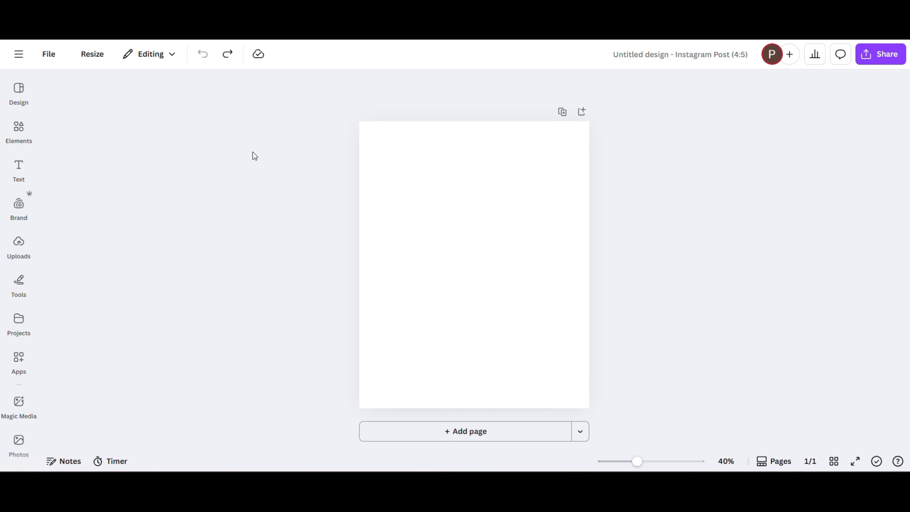
- Restore the supplement bottle image with Redo and move it to the upper right area of the page
key(ctrl+y)
click(492, 288)
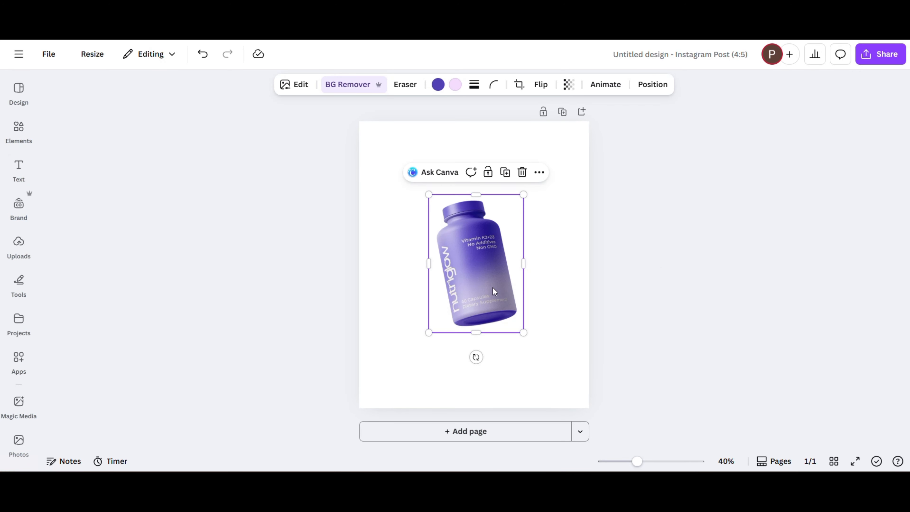
drag(493, 288, 520, 229)
- Fill the page background with the dark purple photo colour from the bottle and turn the fill into a gradient
click(448, 242)
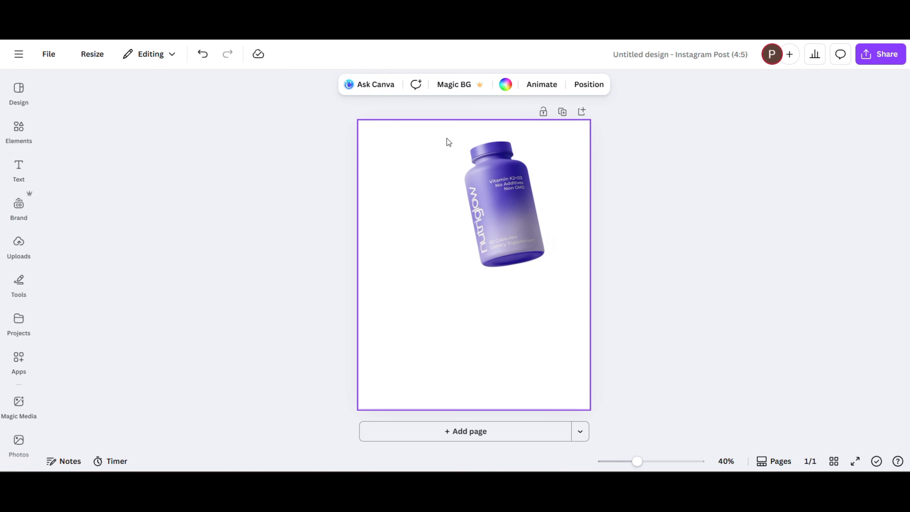
click(506, 84)
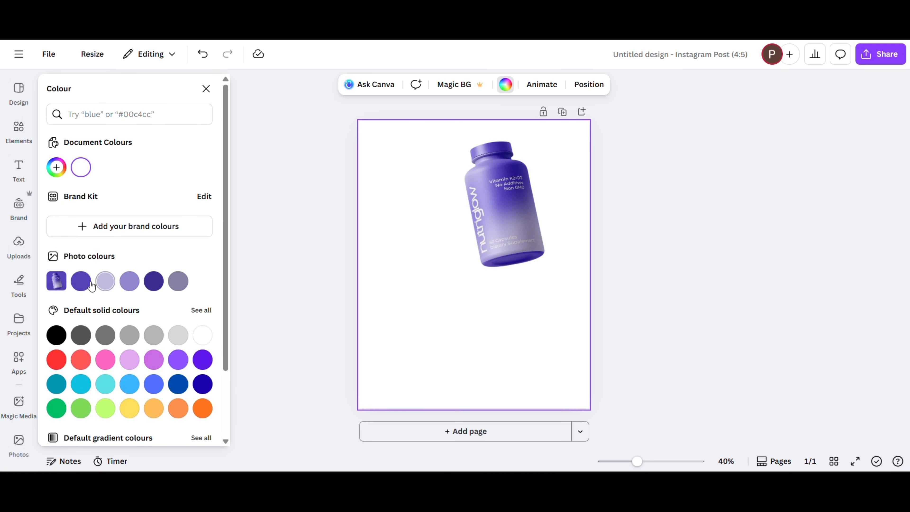
click(82, 281)
click(152, 283)
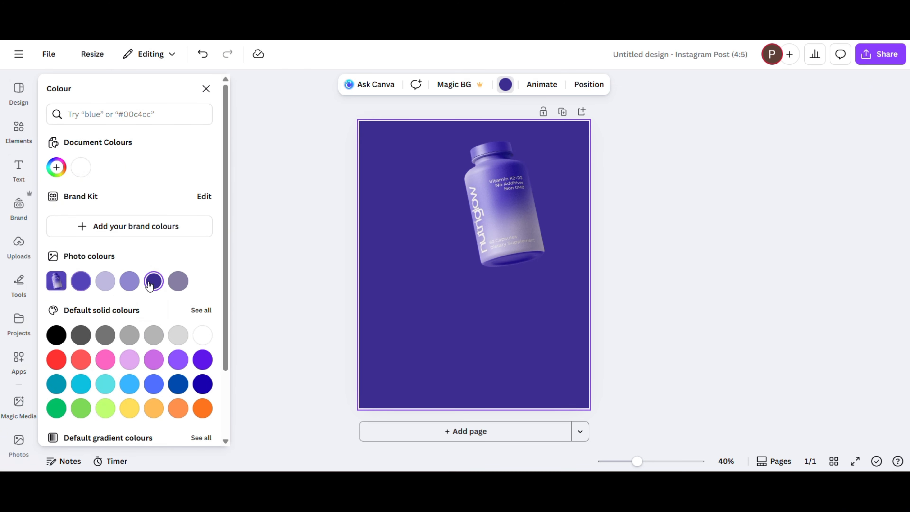
click(57, 167)
click(170, 196)
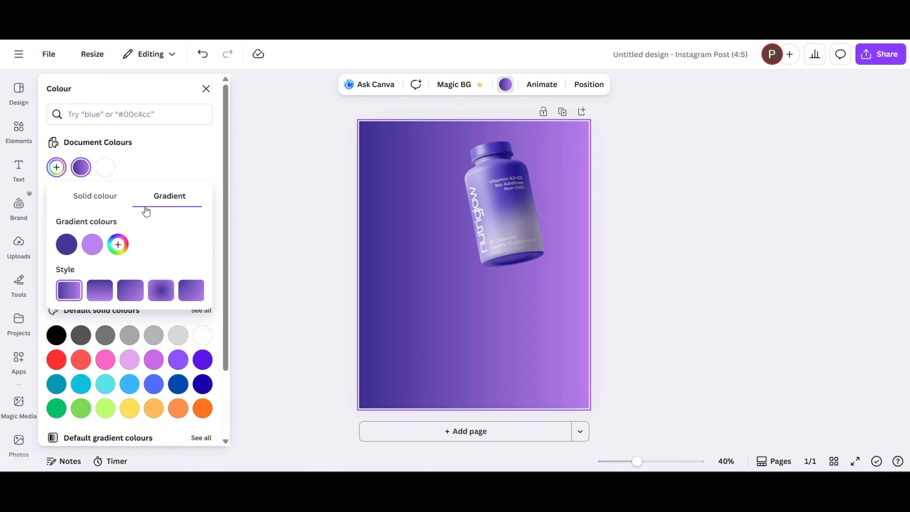
- Copy the background gradient's first colour code into the second colour, then shift that second colour to greyish purple #78729C
click(66, 251)
key(ctrl+c)
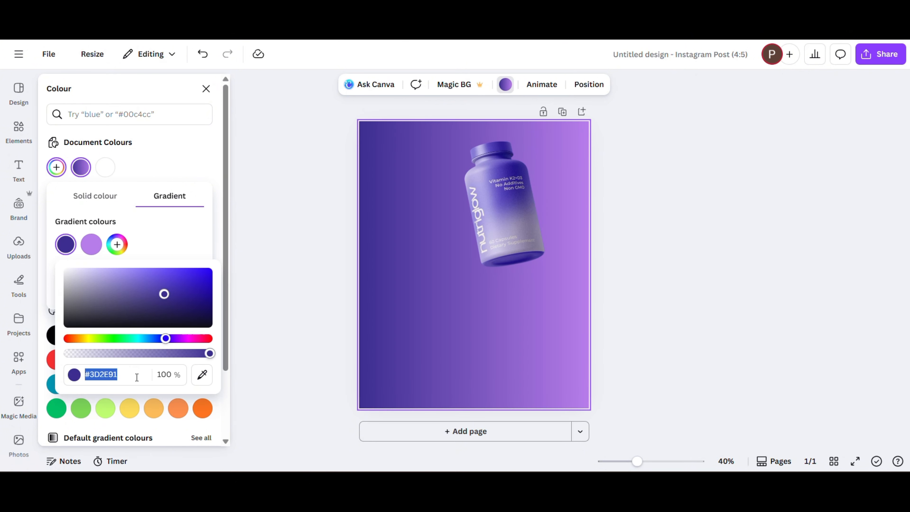
click(91, 248)
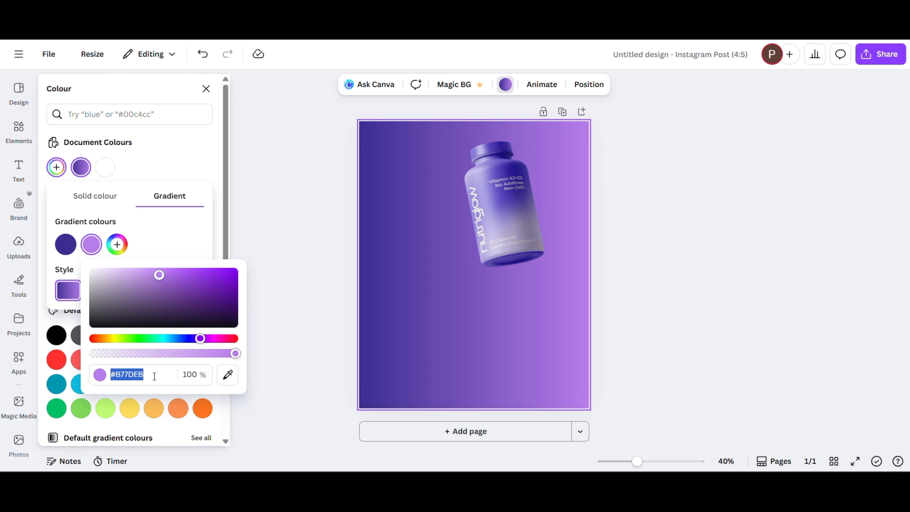
key(ctrl+v)
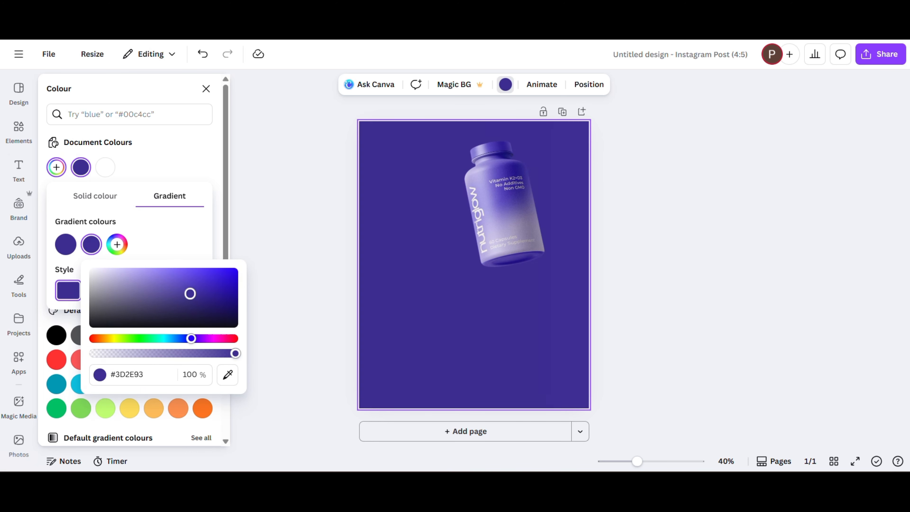
drag(190, 293, 130, 292)
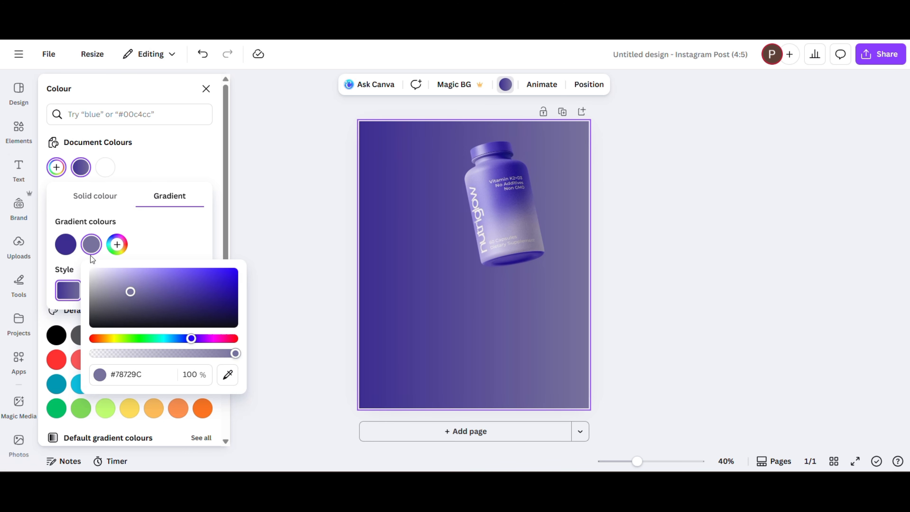
click(91, 248)
- Apply the radial style to the background gradient and swap the two colours so the greyish purple sits in the centre
click(161, 293)
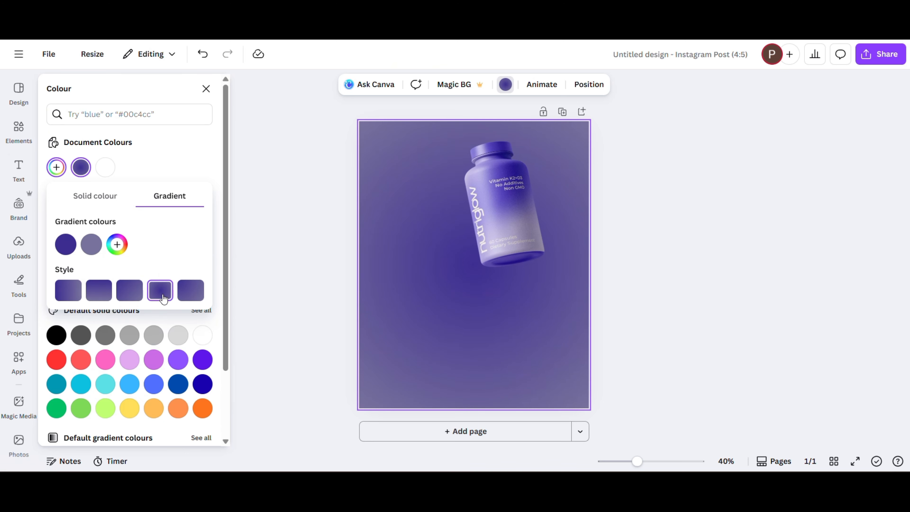
drag(91, 247, 65, 247)
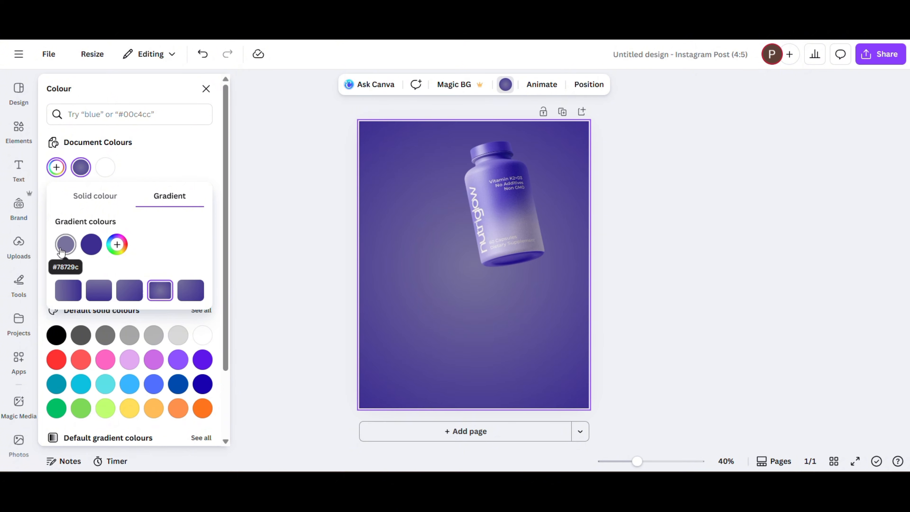
click(333, 346)
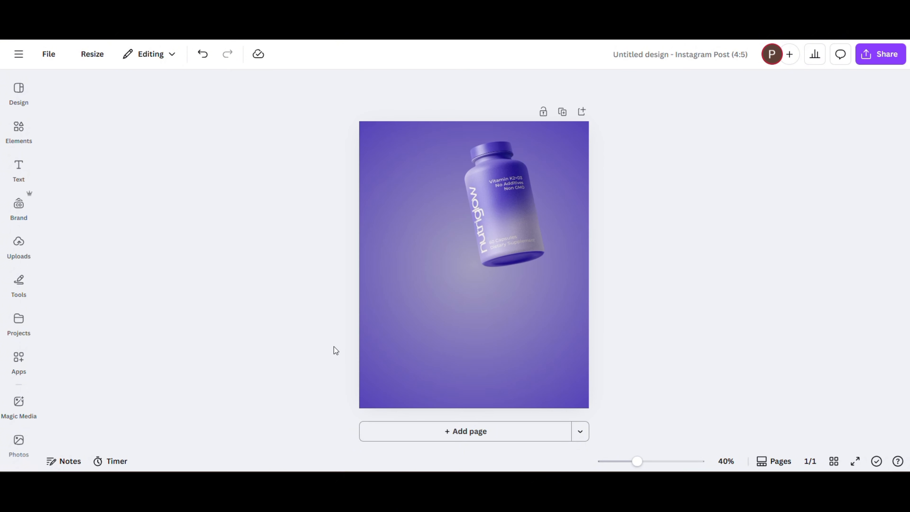
- Add a second page and insert the curved teardrop shape from the shapes library
click(449, 430)
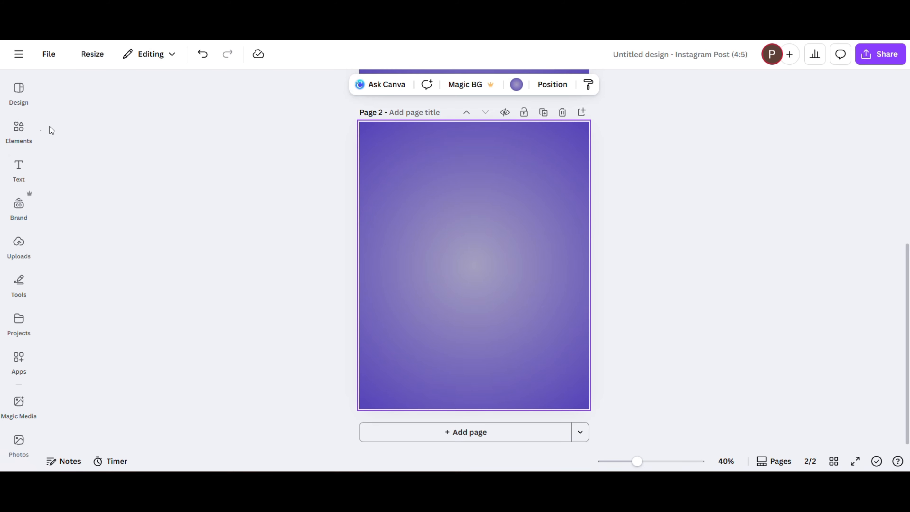
click(18, 129)
click(69, 161)
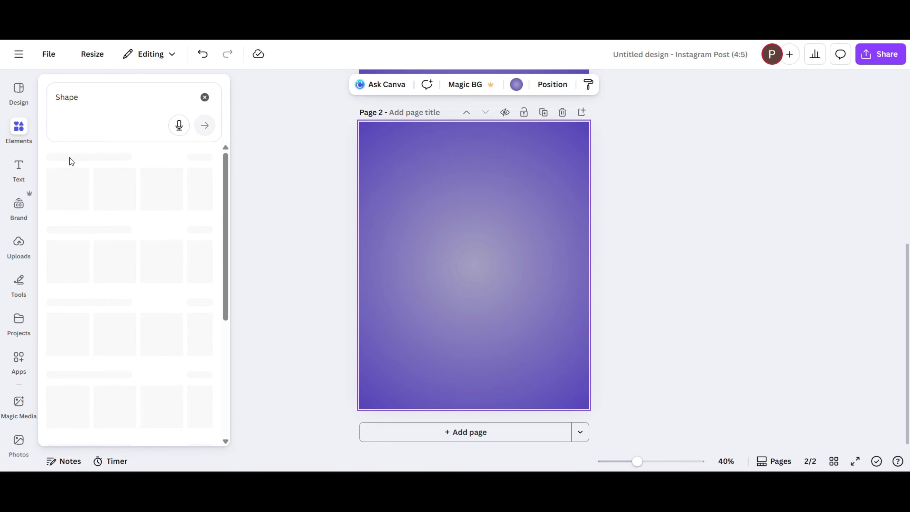
click(193, 224)
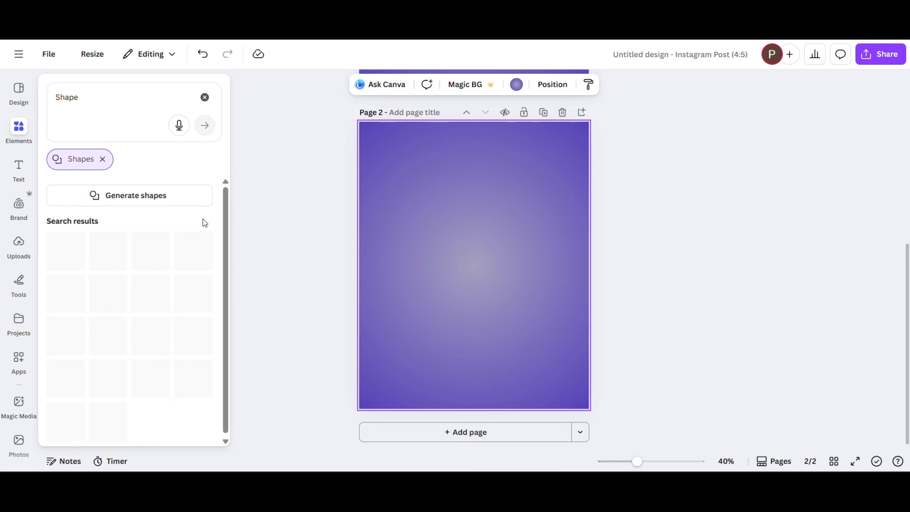
scroll(180, 301, down, 7)
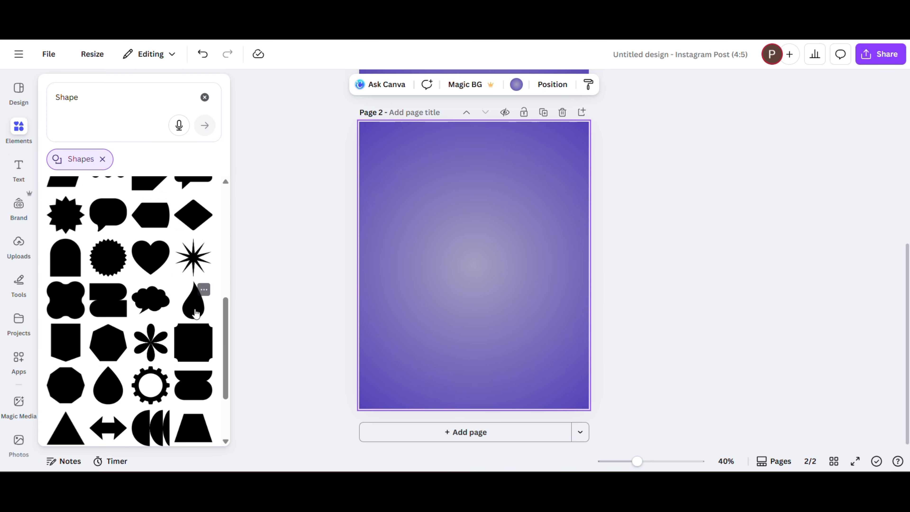
click(193, 305)
- Enlarge the teardrop on page 2 and move it to the centre of the page
drag(453, 232, 421, 174)
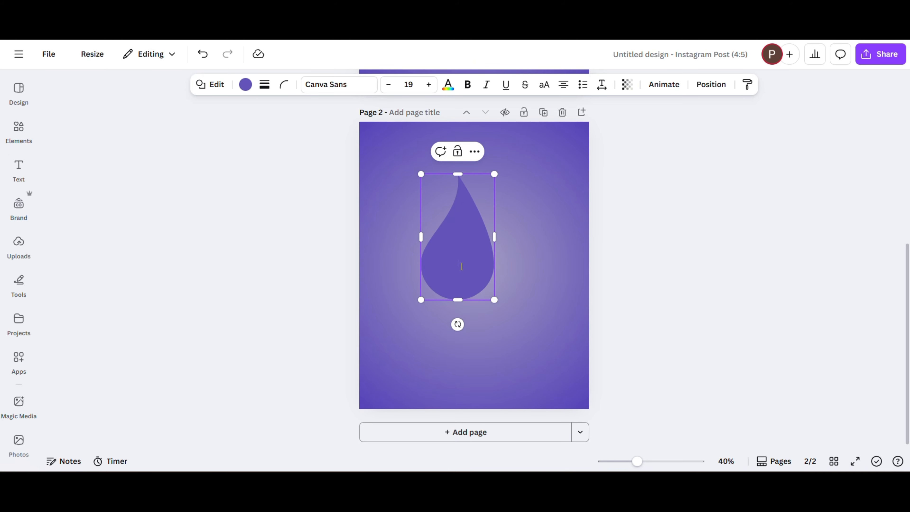
click(462, 316)
drag(479, 258, 488, 287)
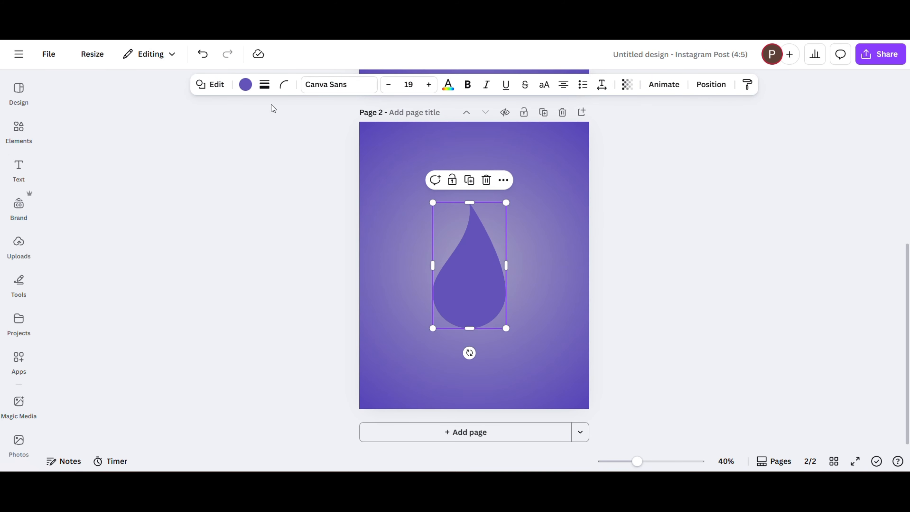
- Recolour the teardrop to lighter purple #7B6CD5 and switch its fill to a gradient
click(245, 85)
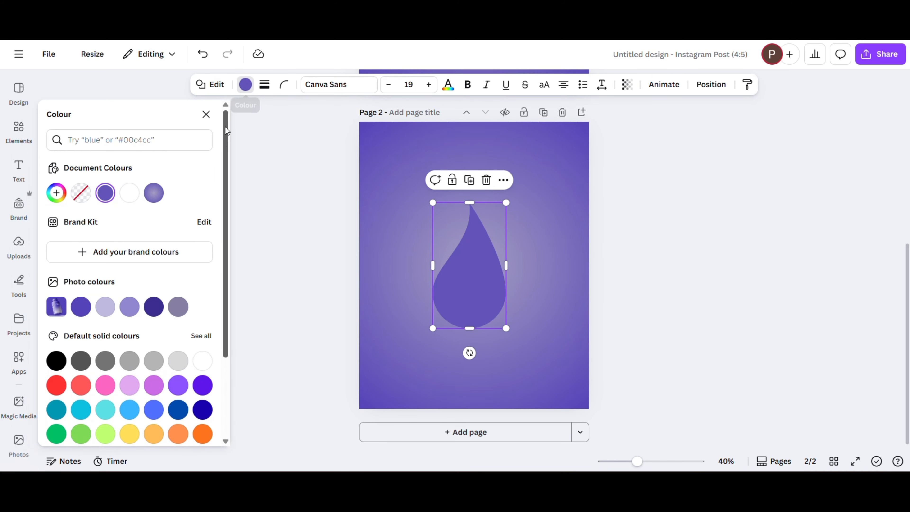
click(81, 307)
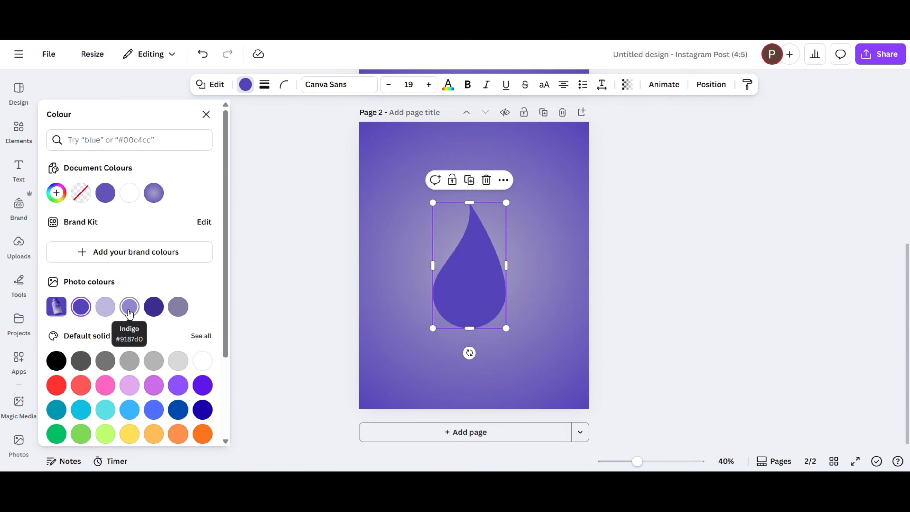
click(106, 196)
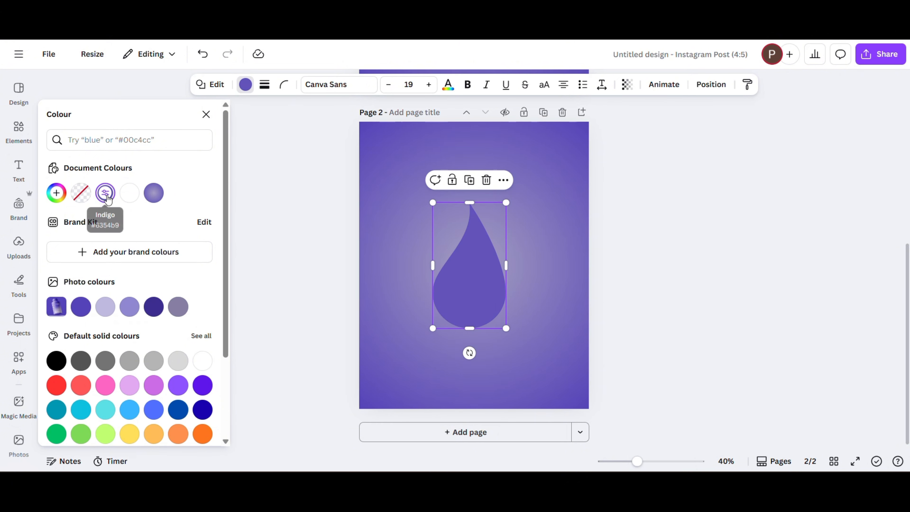
click(60, 195)
drag(141, 261, 129, 252)
click(163, 220)
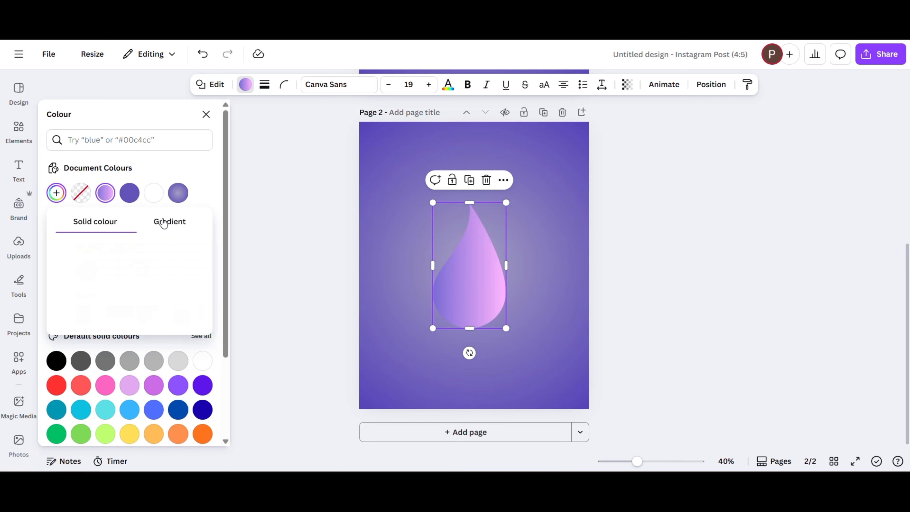
- Copy the teardrop gradient's first colour code into the second colour and darken that second colour to #2A2451
click(91, 268)
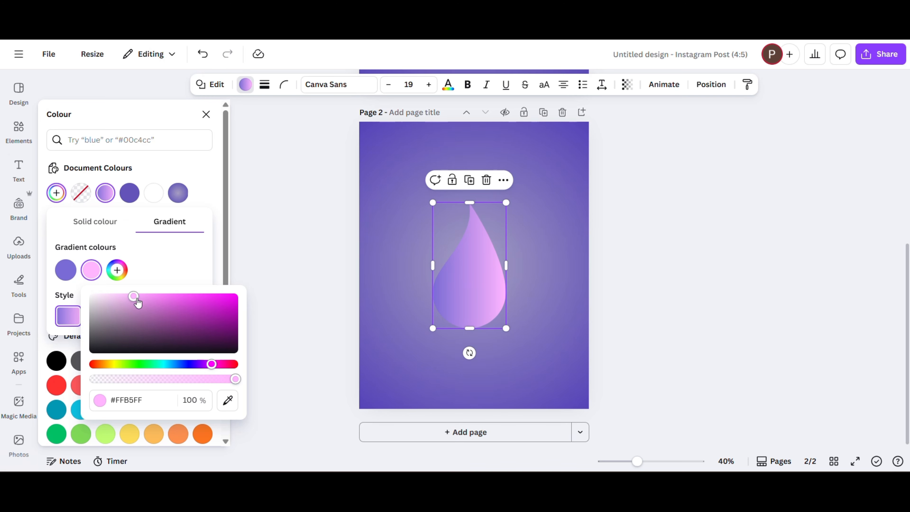
drag(137, 300, 178, 329)
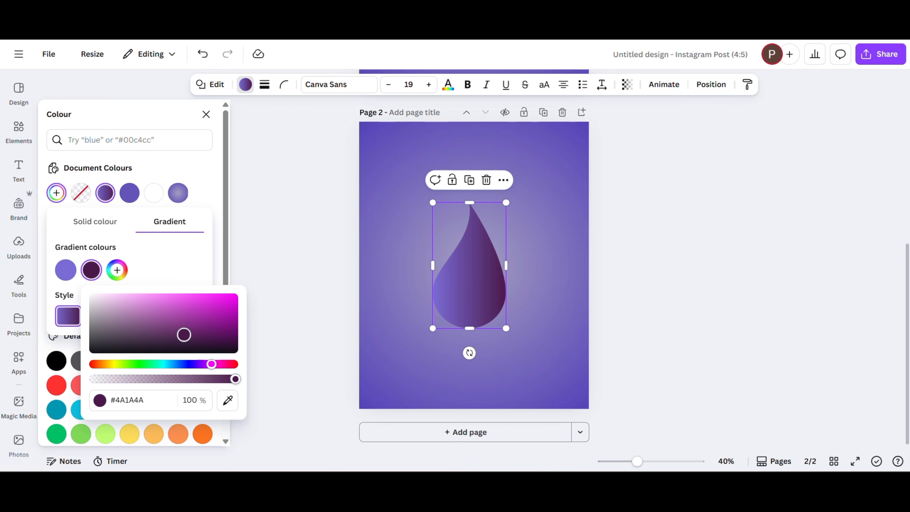
click(66, 270)
click(134, 396)
key(ctrl+c)
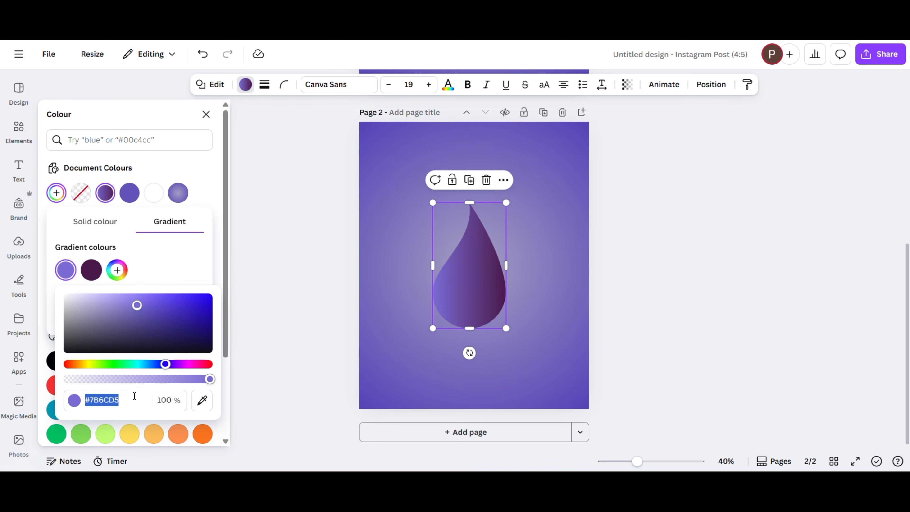
click(92, 269)
click(167, 398)
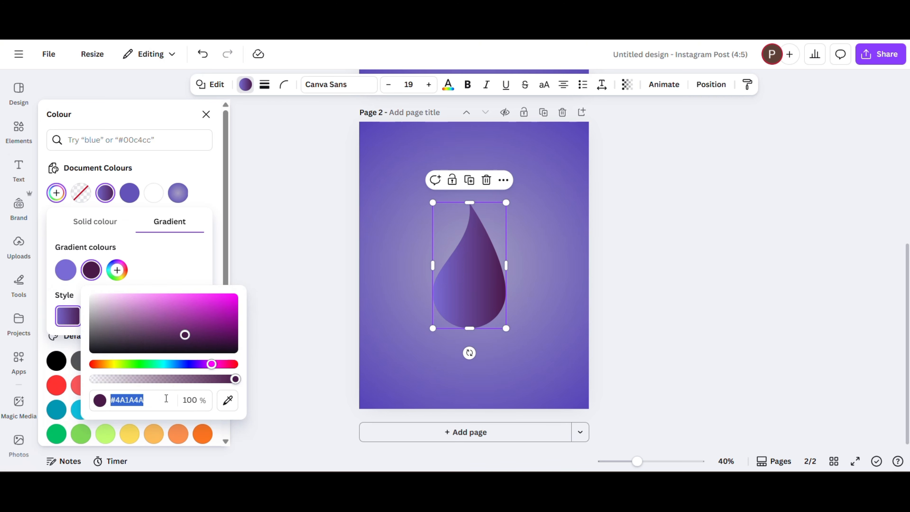
key(ctrl+v)
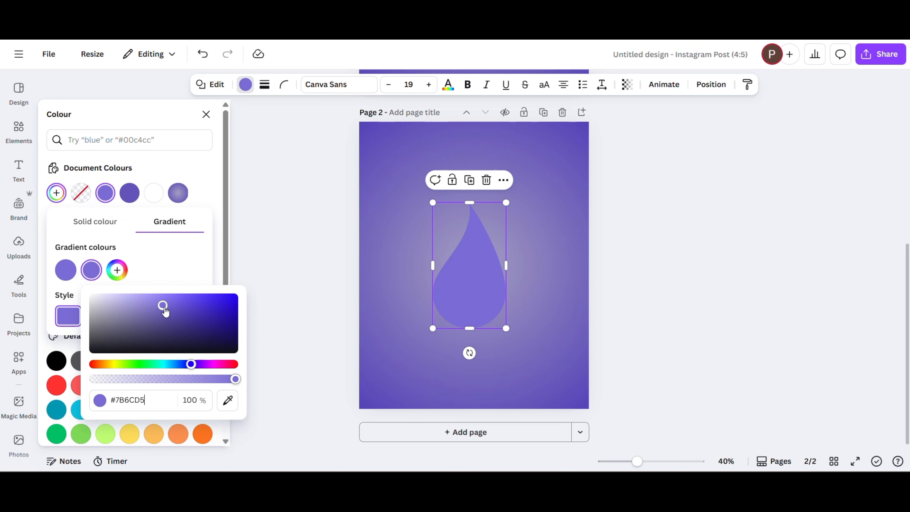
drag(165, 311, 172, 333)
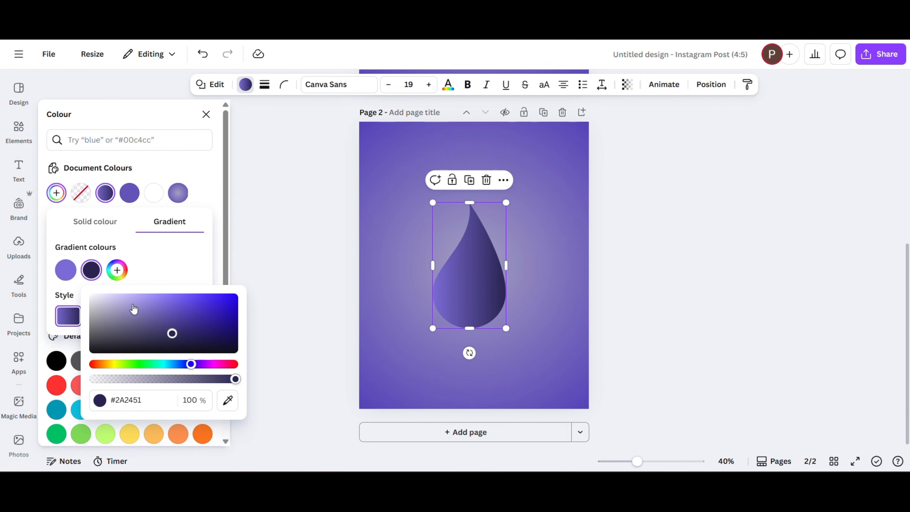
click(167, 259)
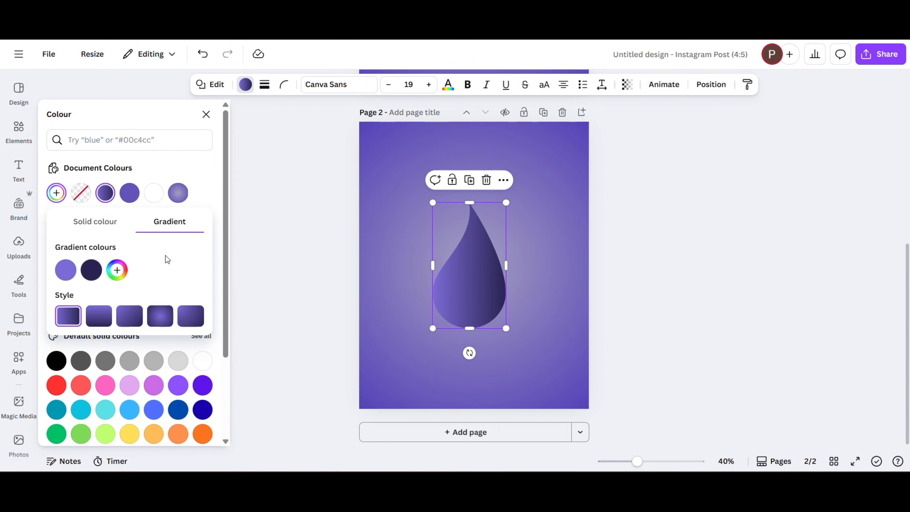
- Rotate the teardrop so its tip points to the lower left, and enlarge it across the middle of the page
drag(469, 352, 525, 196)
drag(454, 337, 439, 404)
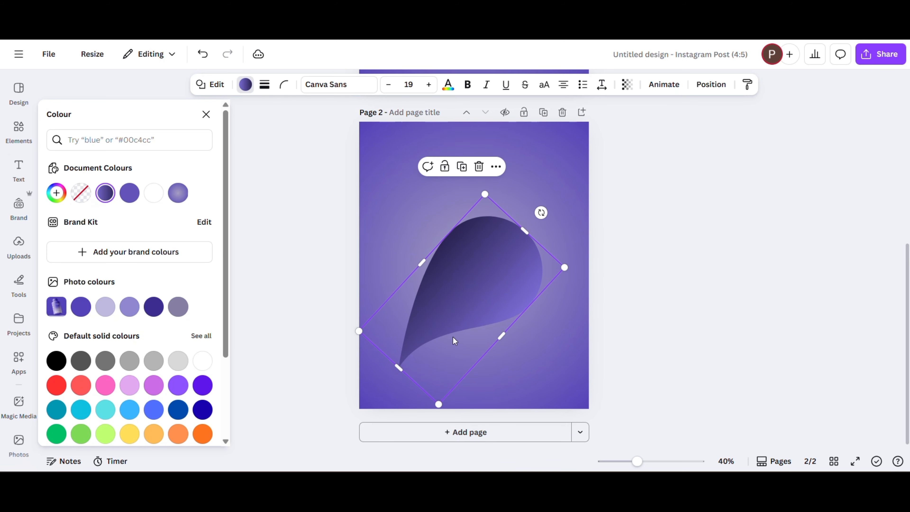
click(522, 363)
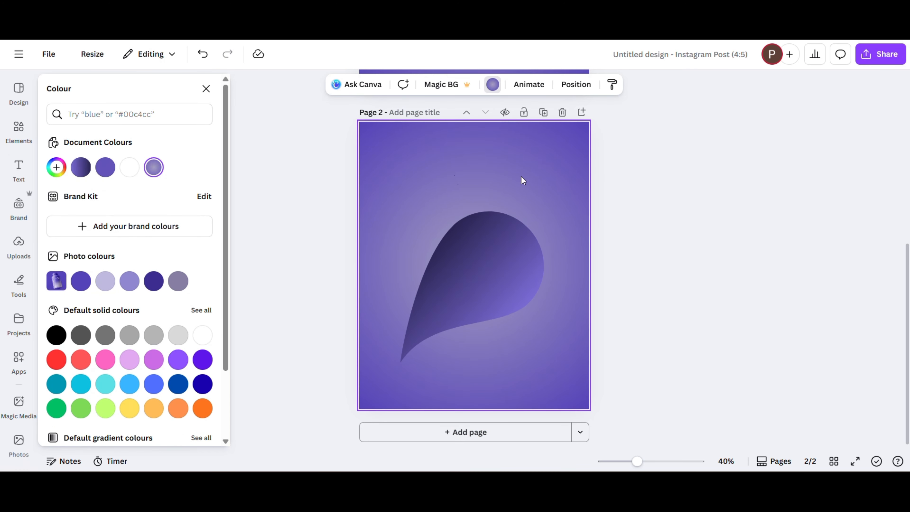
- Add a square to page 2, set its corner rounding to 0, and stretch it to cover the whole page
click(18, 137)
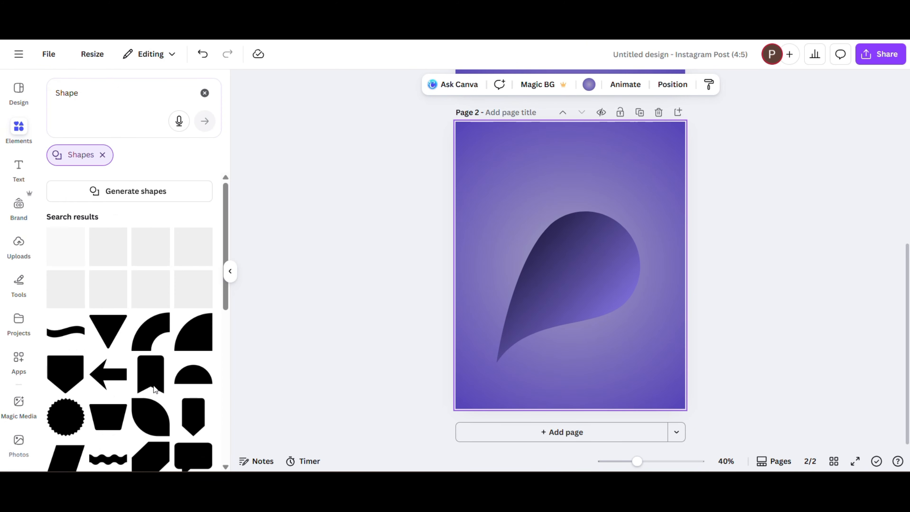
click(186, 259)
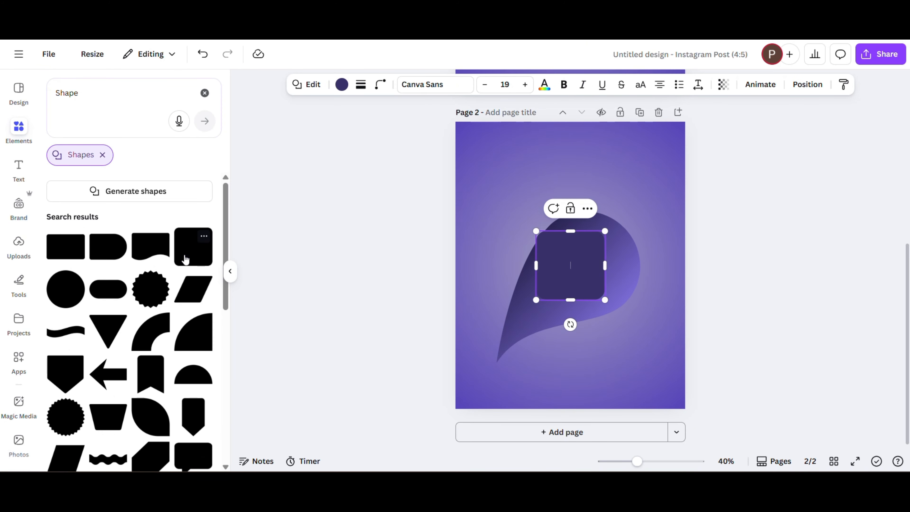
click(379, 85)
drag(362, 129, 298, 137)
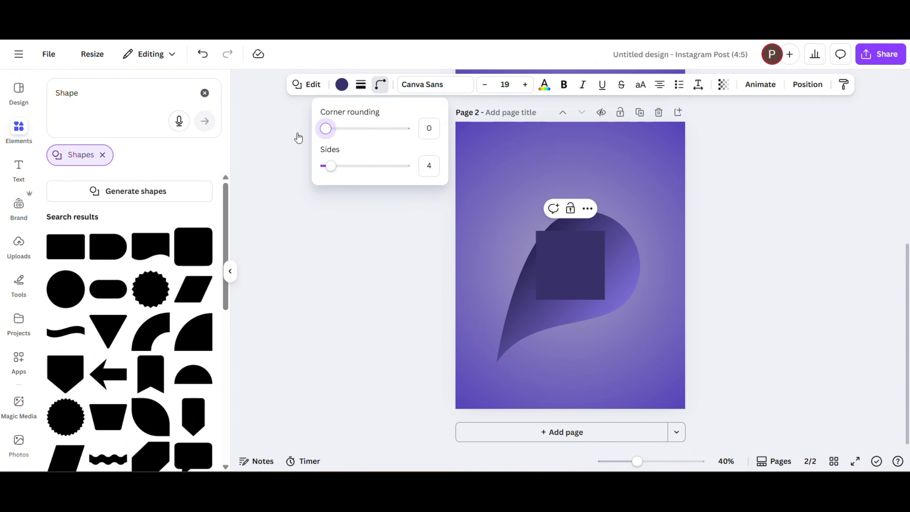
drag(536, 231, 455, 123)
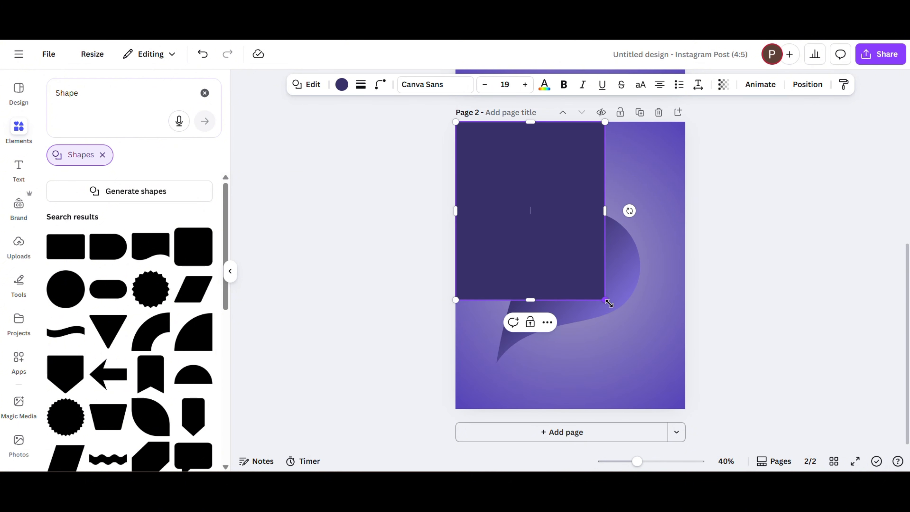
drag(609, 303, 686, 410)
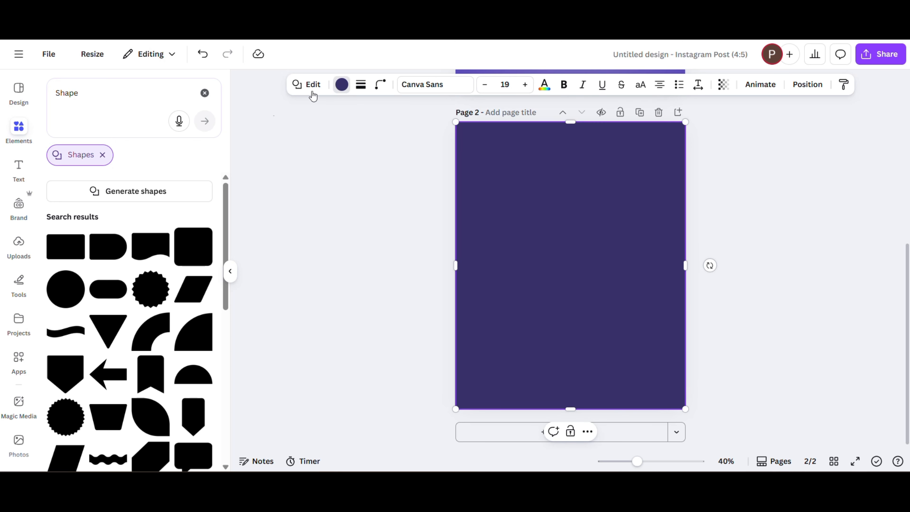
- Recolour the full-page rectangle on page 2 white and send it to the back behind the teardrop
click(341, 85)
click(130, 164)
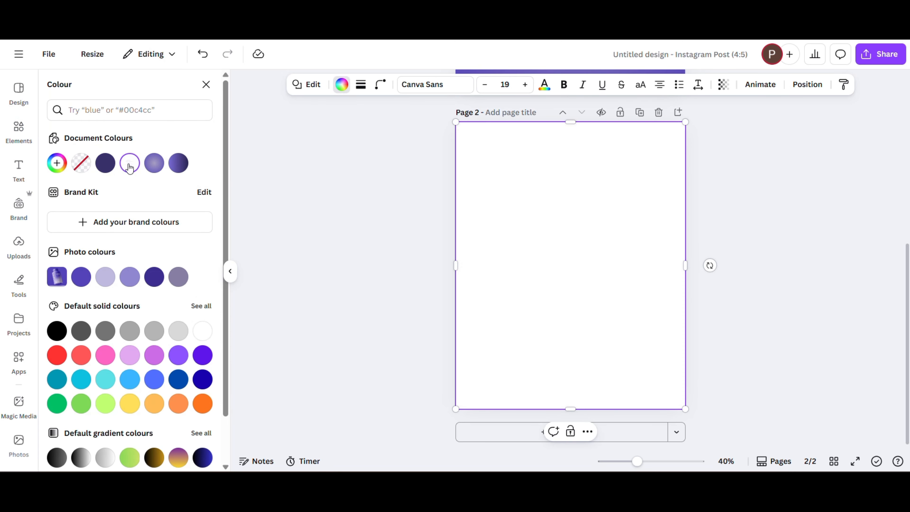
click(588, 431)
mouse_move(624, 274)
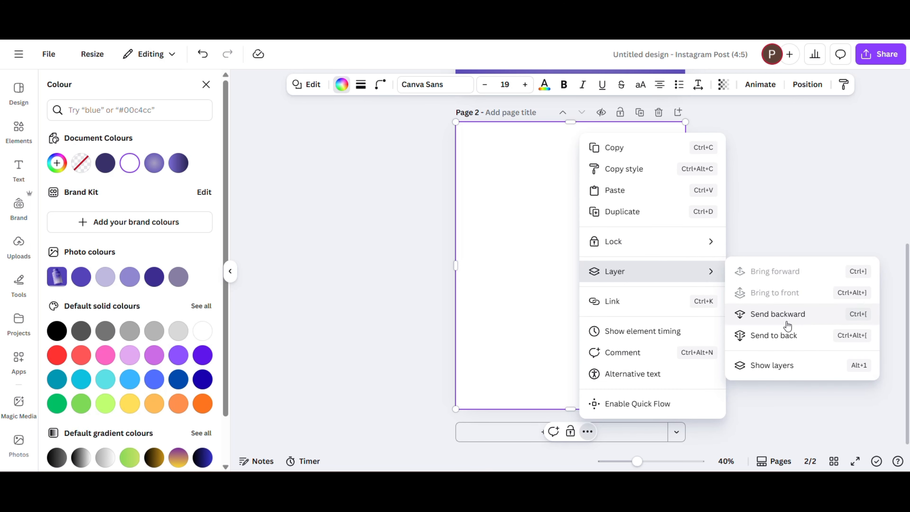
click(781, 335)
click(753, 223)
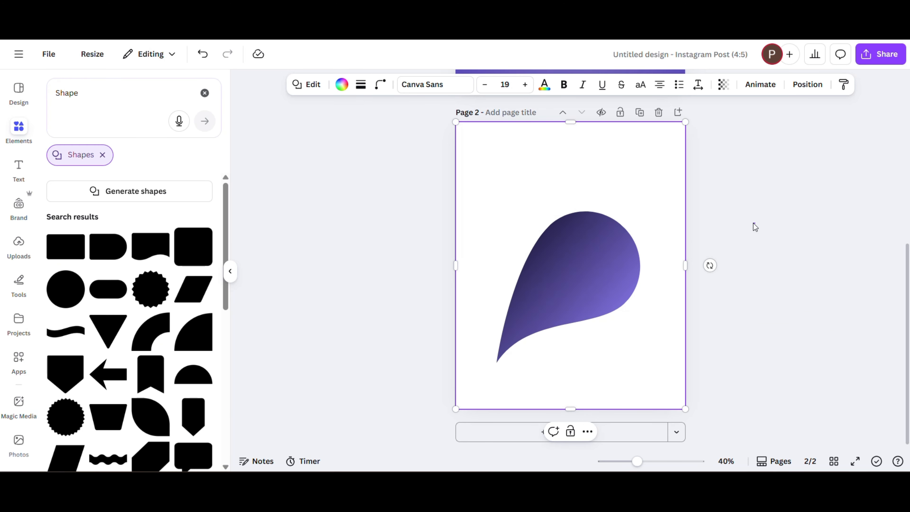
click(230, 271)
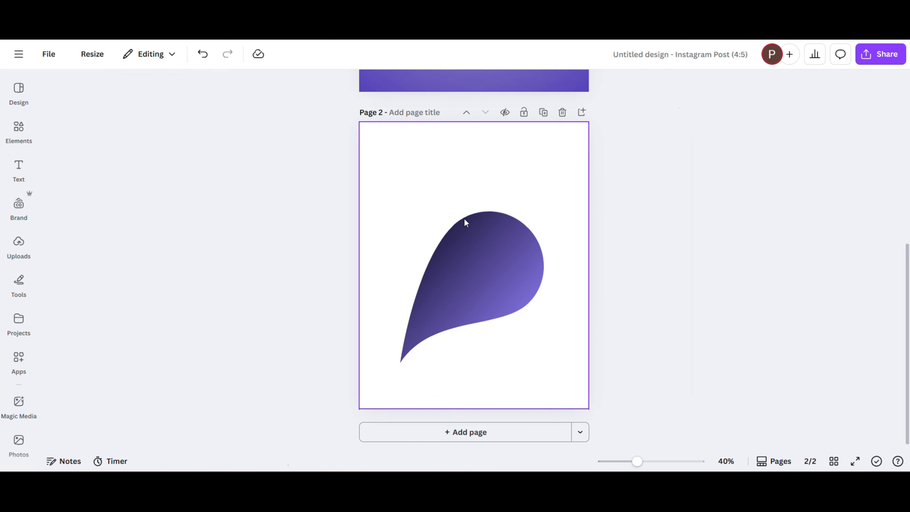
click(464, 220)
click(245, 84)
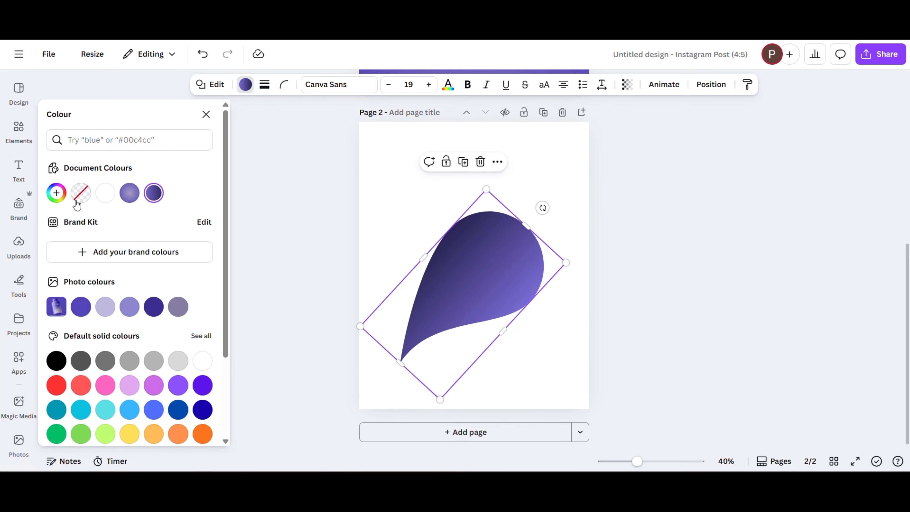
click(56, 192)
drag(65, 266, 101, 274)
click(303, 205)
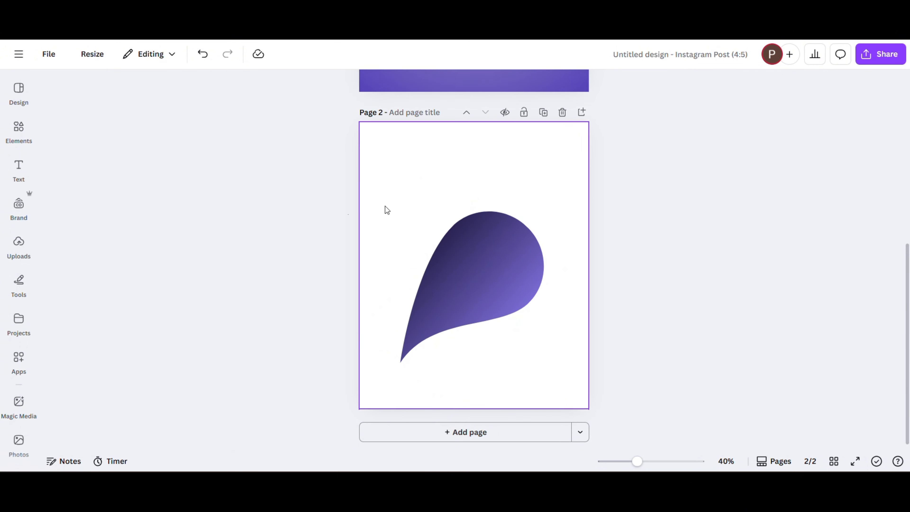
- Download only the current page, page 2, as a PNG with the size multiplier set to 2
click(882, 55)
click(716, 274)
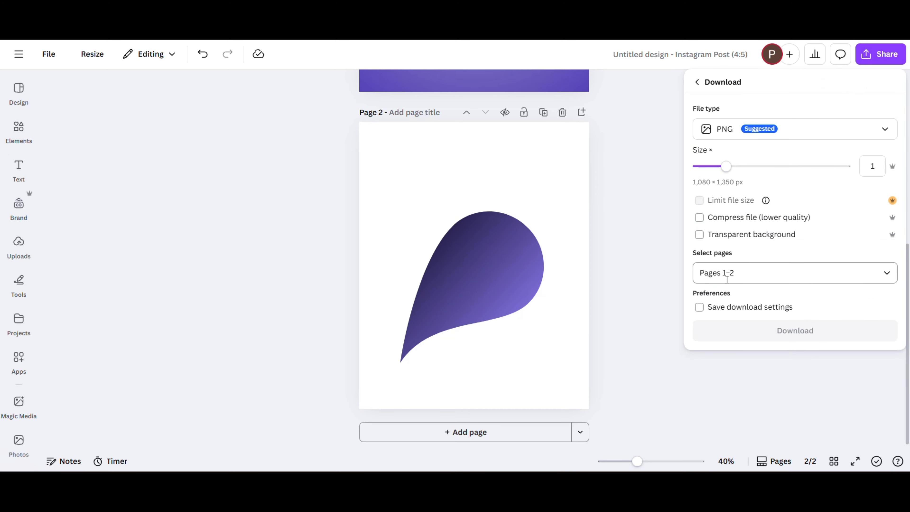
click(775, 167)
drag(778, 172, 783, 169)
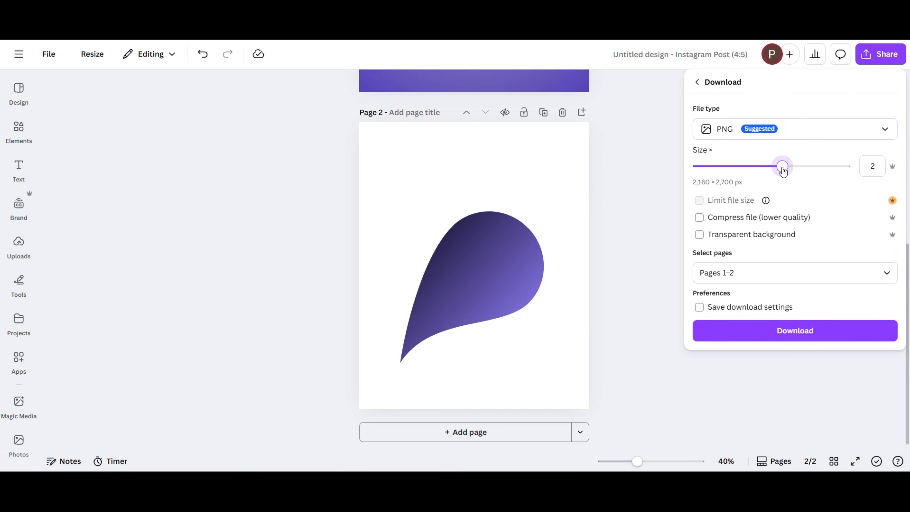
click(751, 269)
click(739, 327)
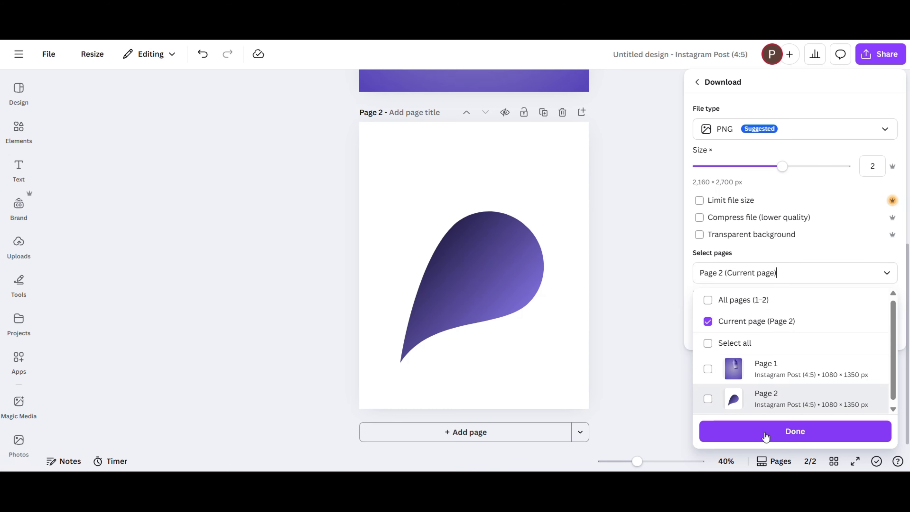
click(764, 434)
click(765, 332)
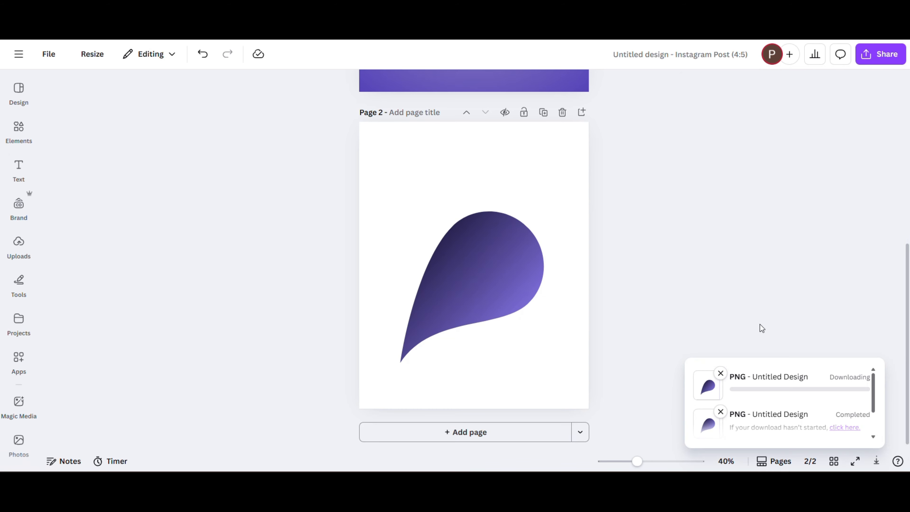
- Place the downloaded teardrop PNG on page 1 and crop all four sides close to the teardrop
drag(730, 59, 468, 251)
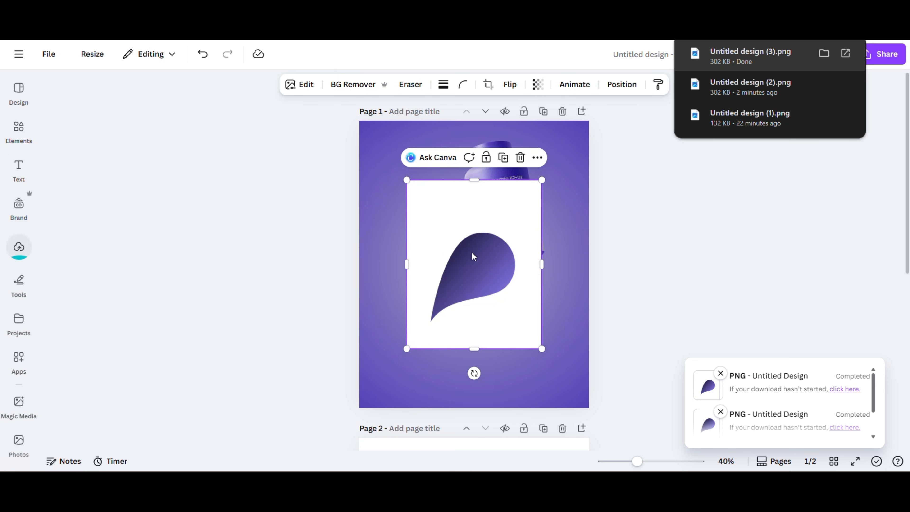
drag(475, 188, 469, 243)
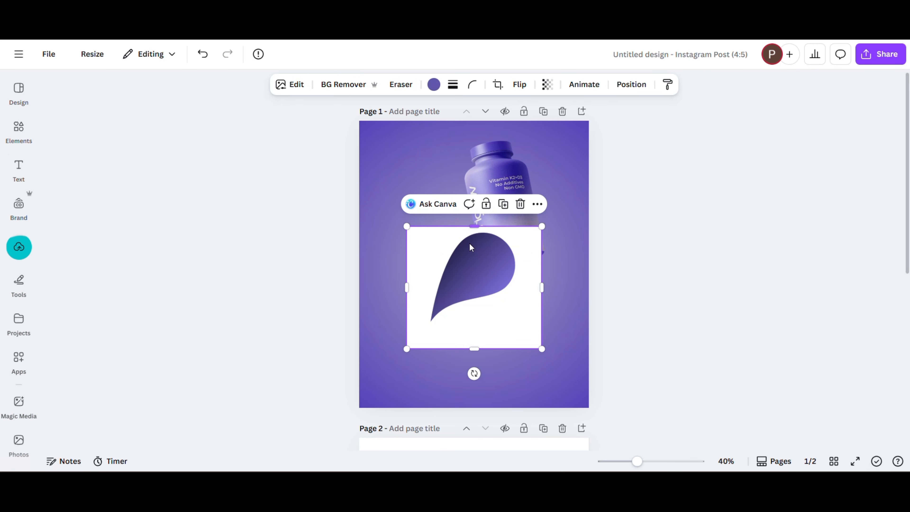
drag(468, 345, 473, 327)
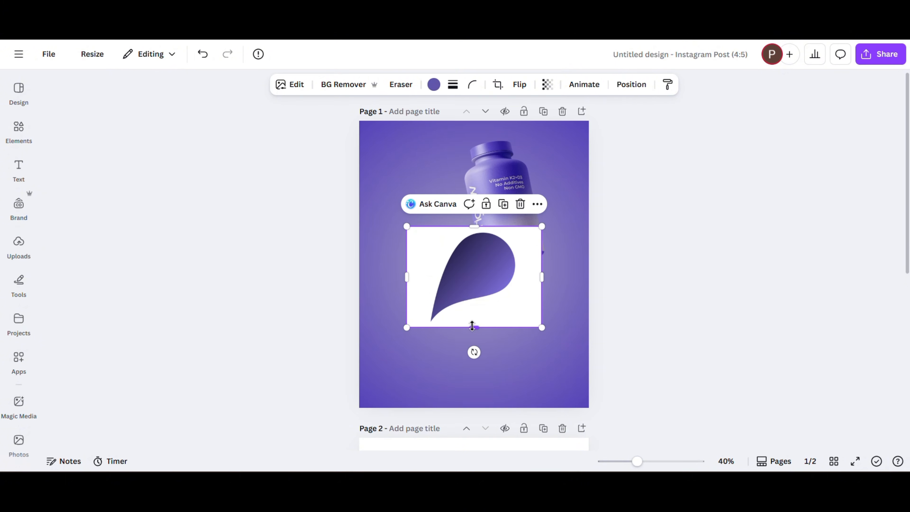
drag(407, 275, 424, 274)
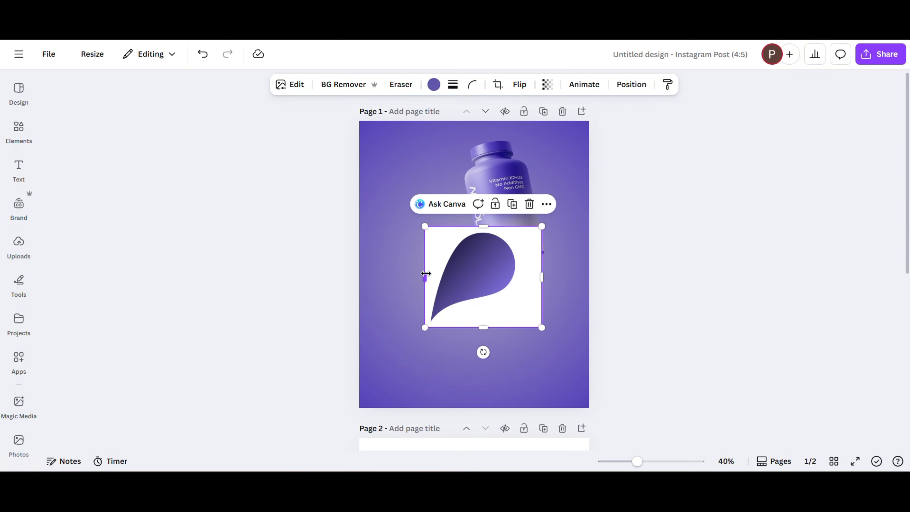
drag(543, 275, 529, 274)
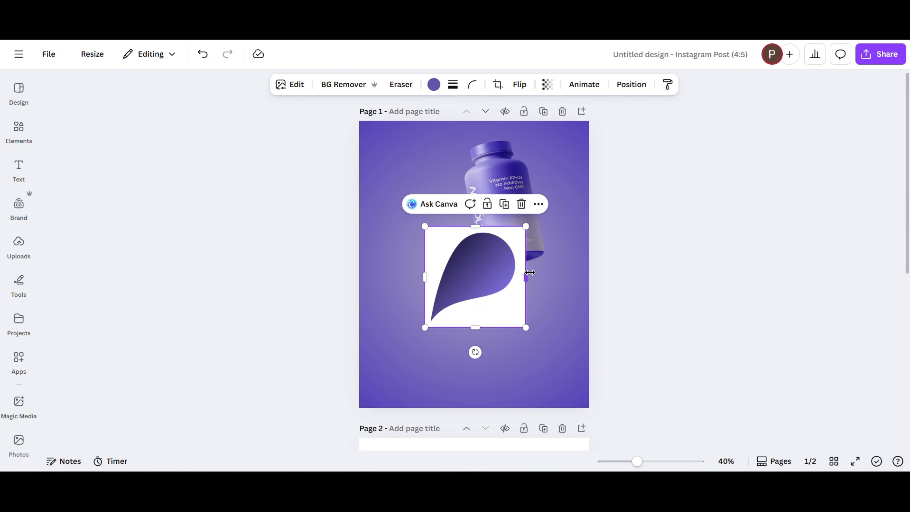
- Try flipping the teardrop image horizontally and vertically on page 1
click(519, 84)
click(518, 114)
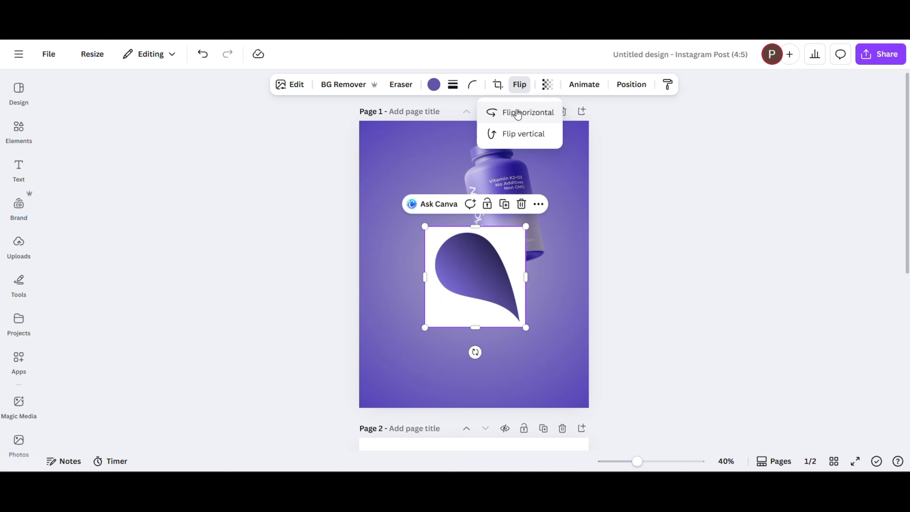
click(518, 114)
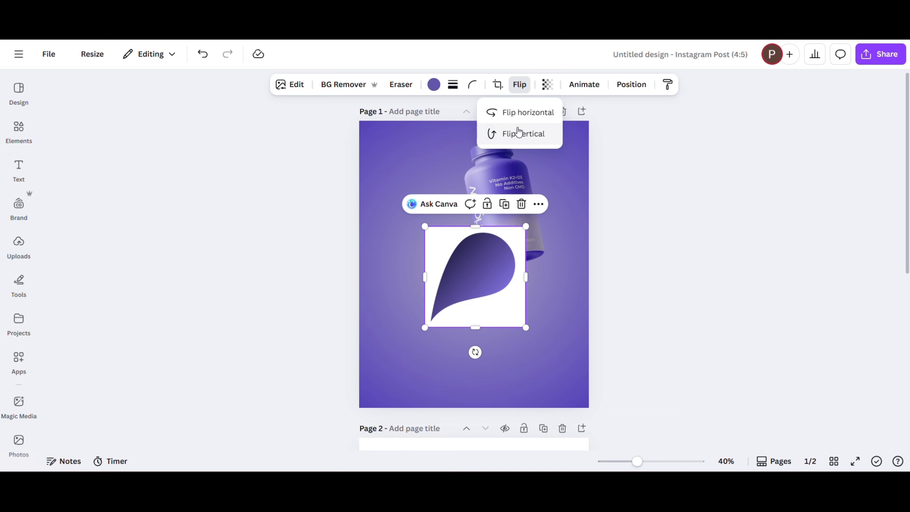
click(520, 136)
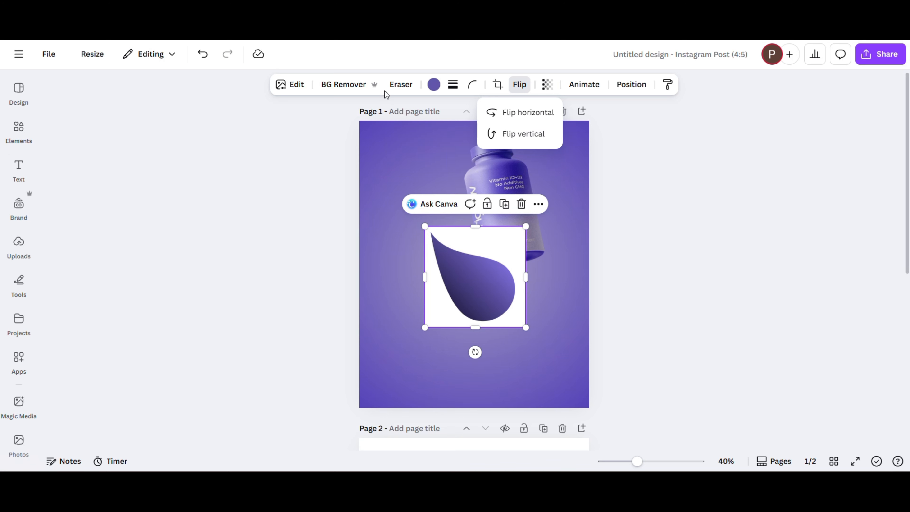
- Remove the white background from the teardrop image on page 1
click(349, 94)
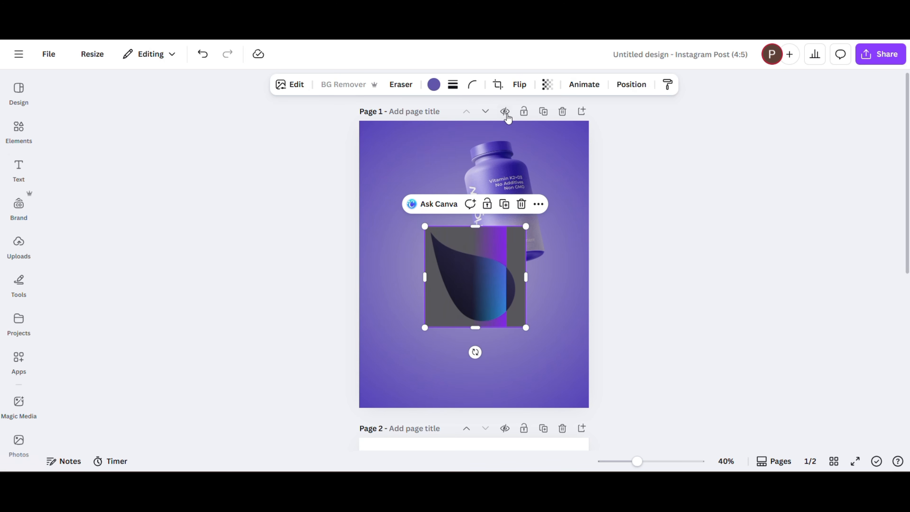
- Try the cut-out teardrop flipped horizontally, and flip it back so its tip points to the lower left
click(520, 89)
click(522, 113)
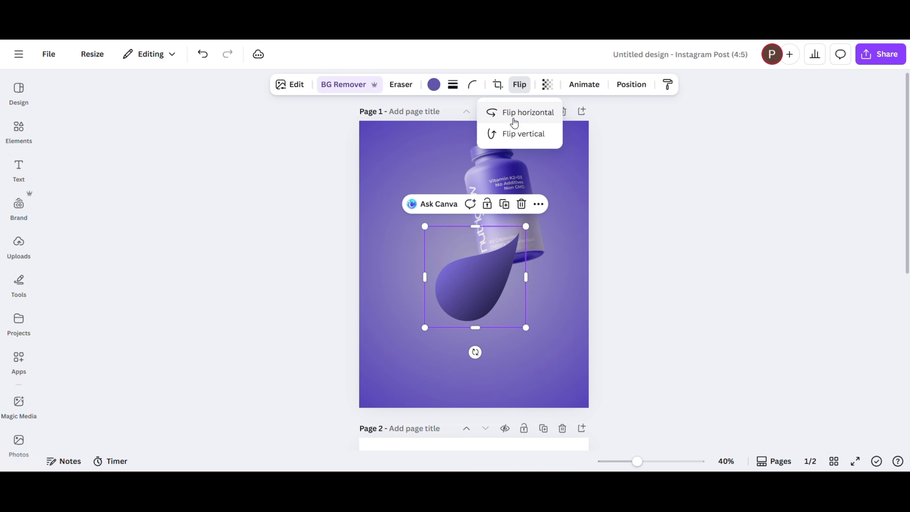
click(515, 114)
click(515, 139)
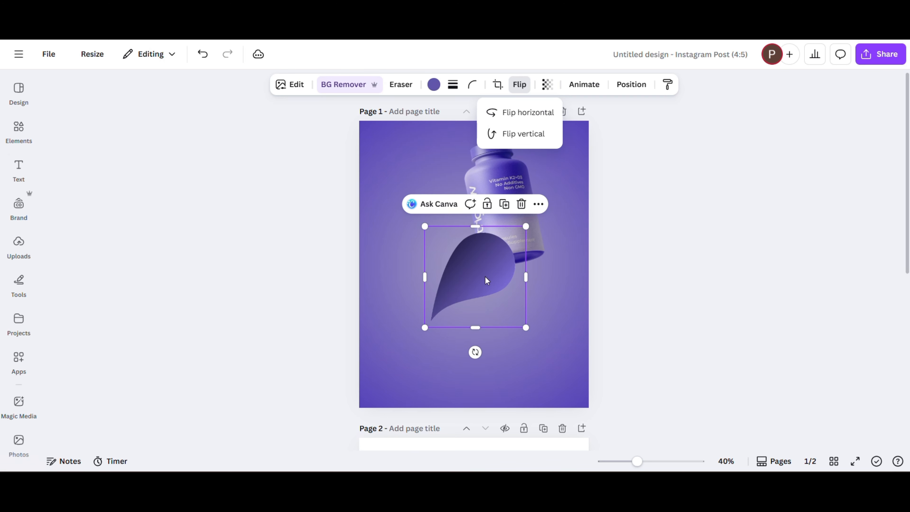
- Move the cut-out teardrop below the bottle to page 1's bottom edge, enlarge it, and tilt it slightly clockwise
drag(485, 277, 470, 368)
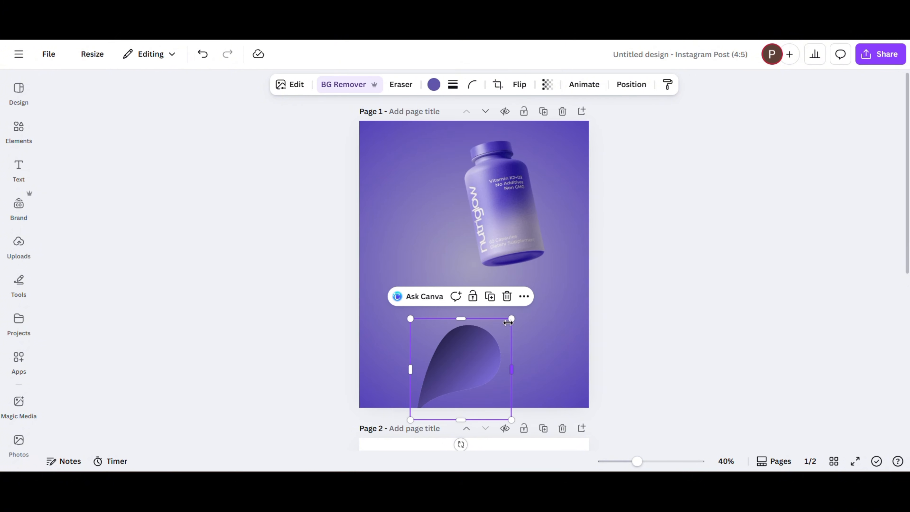
drag(512, 318, 552, 279)
drag(517, 357, 502, 372)
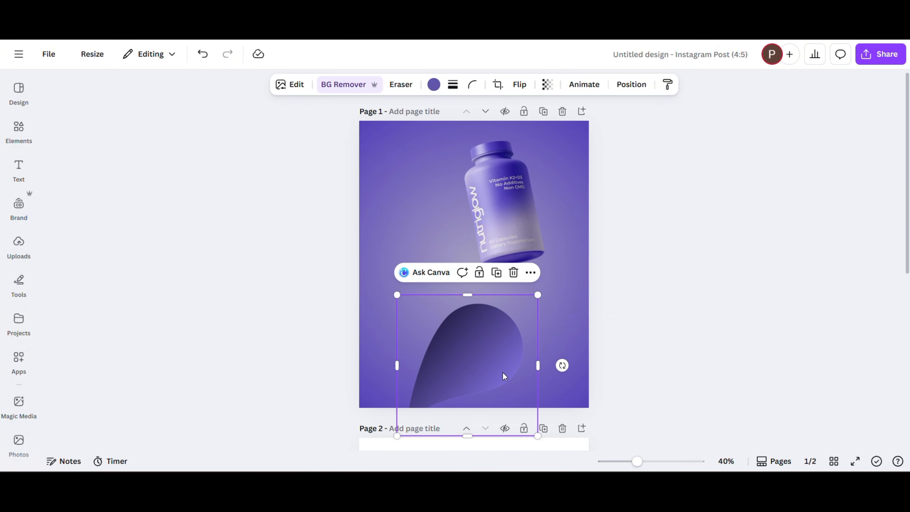
drag(562, 365, 564, 386)
drag(510, 349, 510, 357)
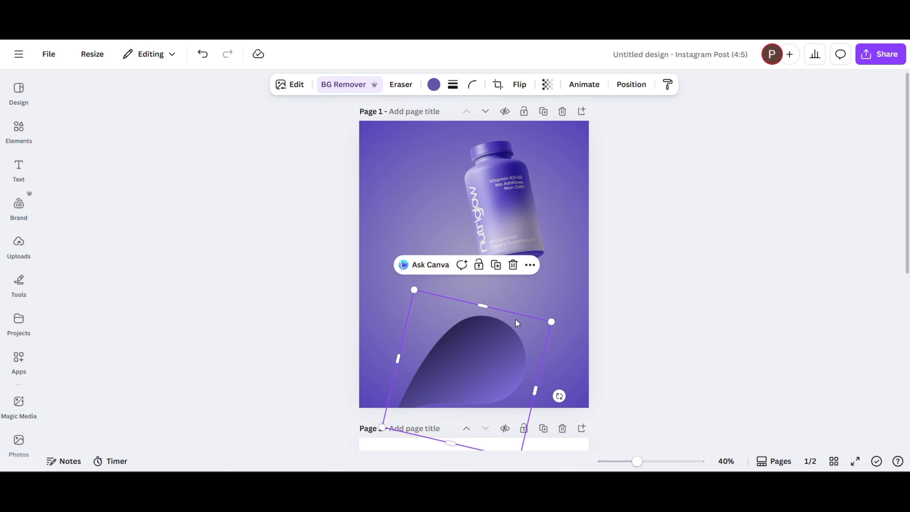
- Enlarge the teardrop further, rotate it more clockwise, and position it along page 1's bottom edge under the bottle
drag(415, 289, 404, 273)
drag(465, 335, 470, 337)
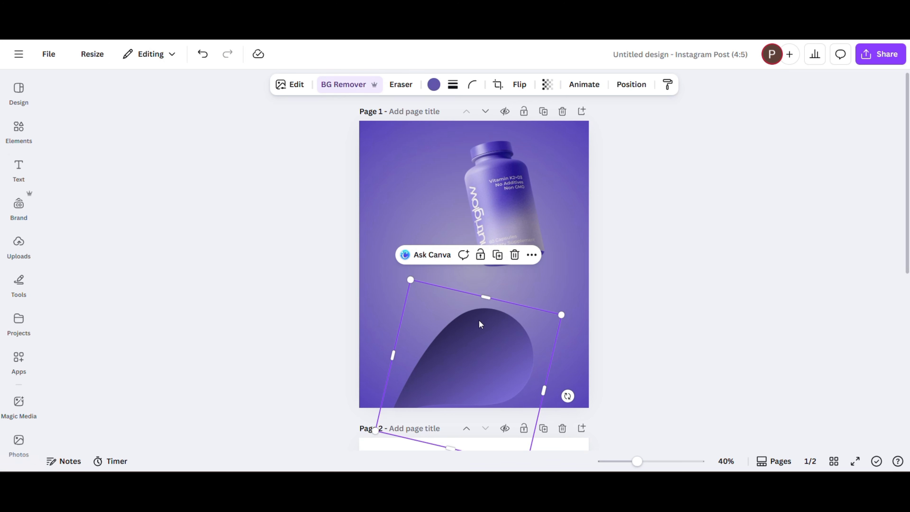
drag(508, 372, 501, 365)
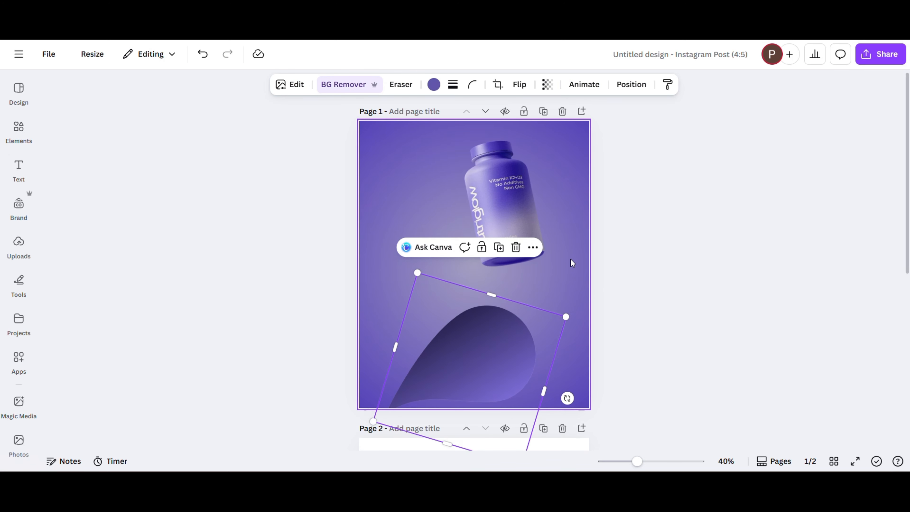
drag(564, 318, 576, 310)
drag(542, 310, 542, 320)
click(552, 275)
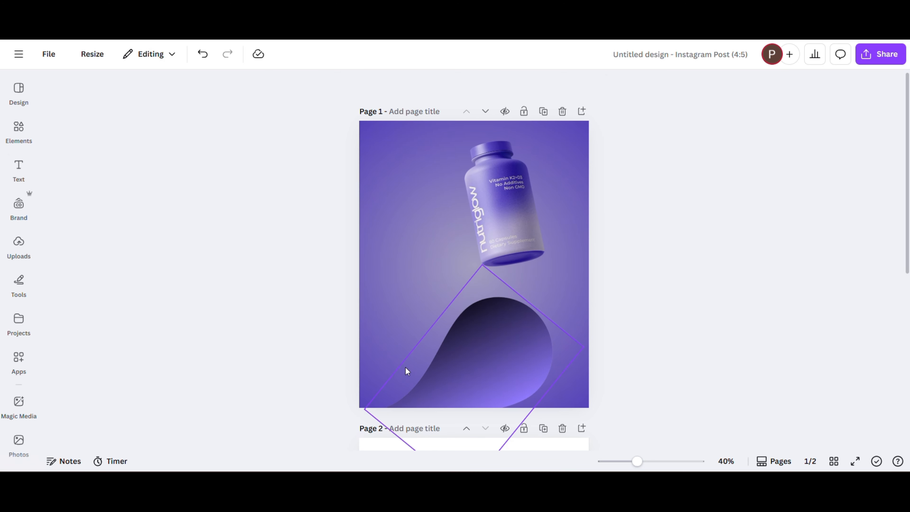
- Apply an Outline shadow effect to the teardrop image on page 1
click(503, 361)
click(292, 86)
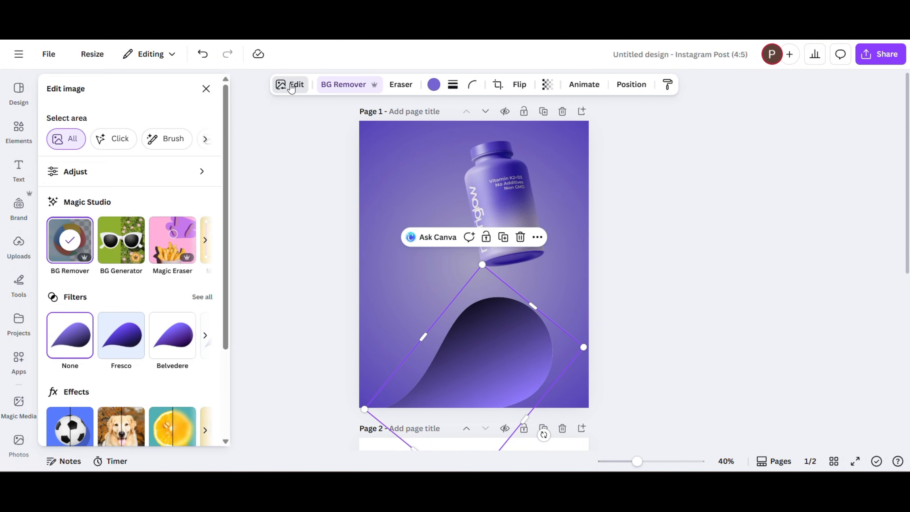
click(73, 430)
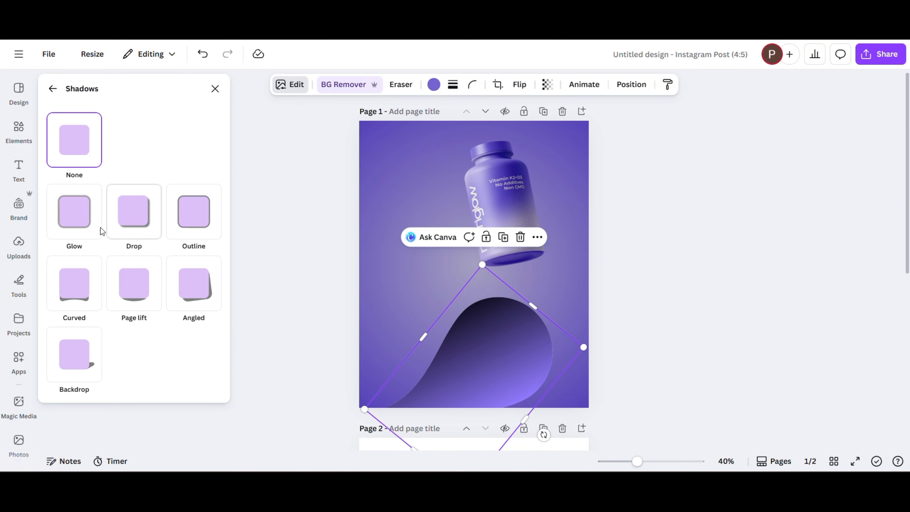
click(193, 211)
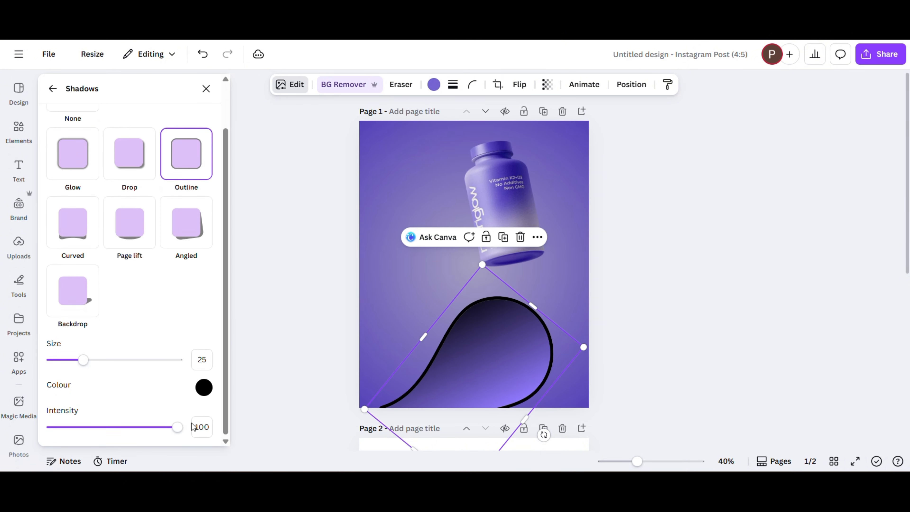
- Make the teardrop's outline white, with size 3 and intensity 30
click(204, 387)
drag(207, 319, 189, 252)
drag(83, 359, 56, 360)
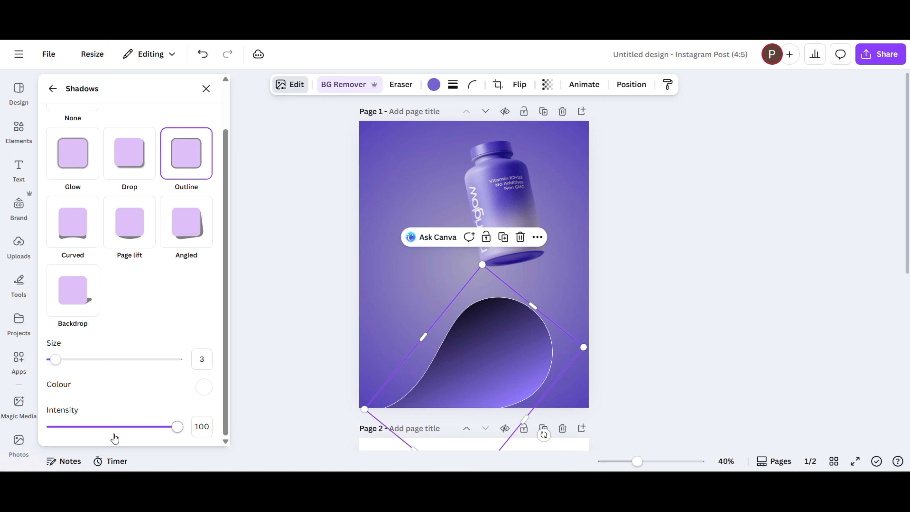
drag(107, 426, 89, 428)
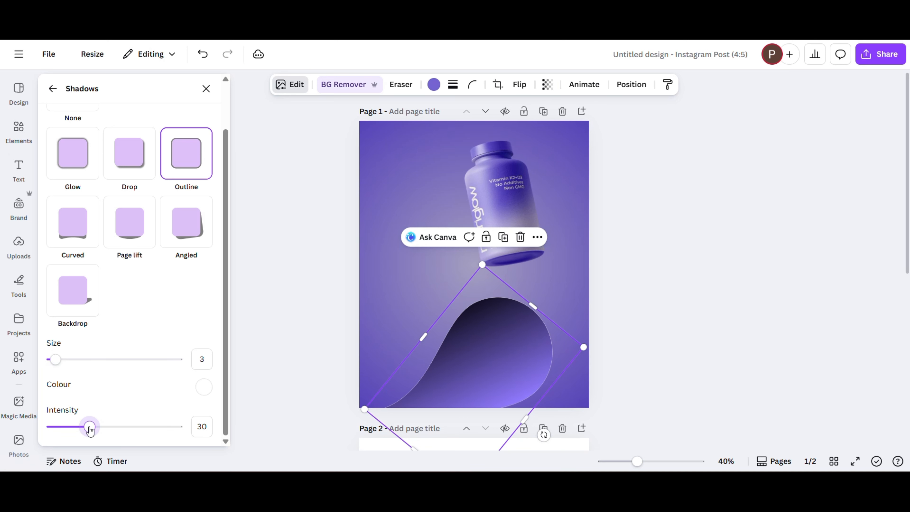
click(304, 283)
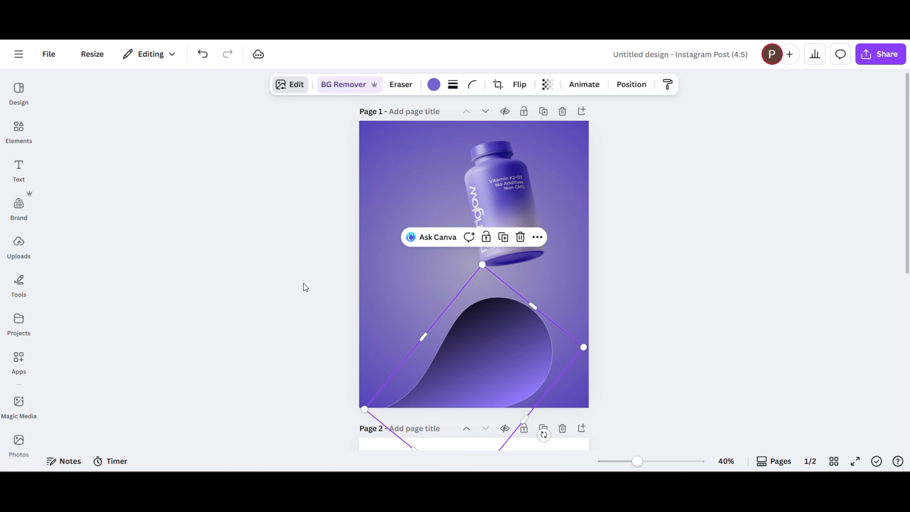
click(304, 284)
- Add a rectangle to page 1, enlarge it over the lower-left area, and tilt it clockwise to meet the teardrop's rounded top
click(25, 143)
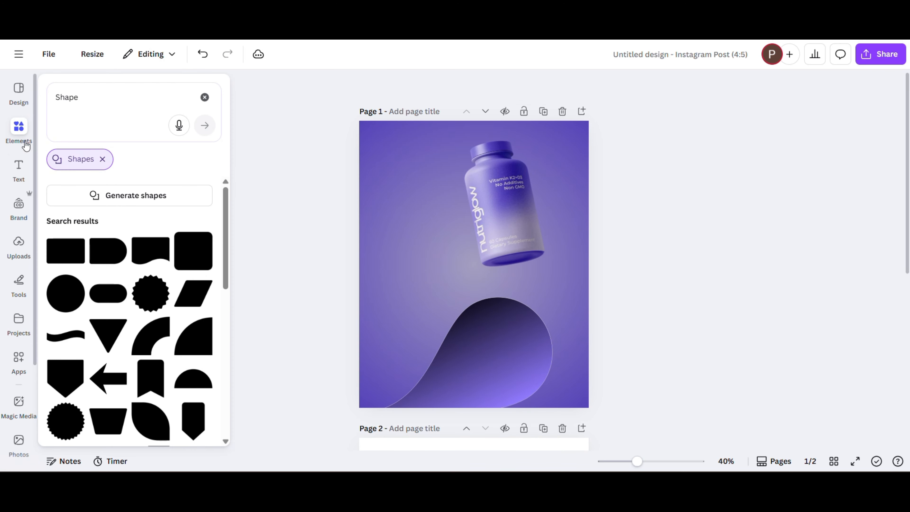
click(74, 249)
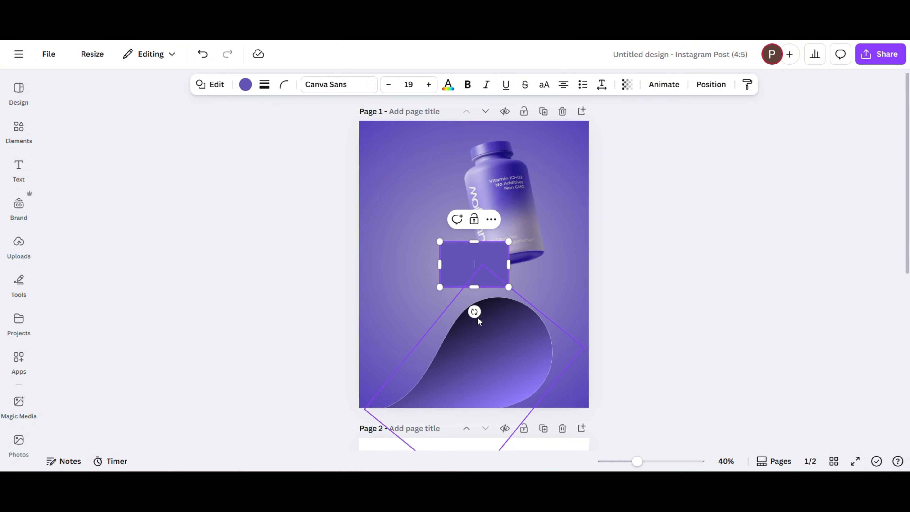
click(478, 318)
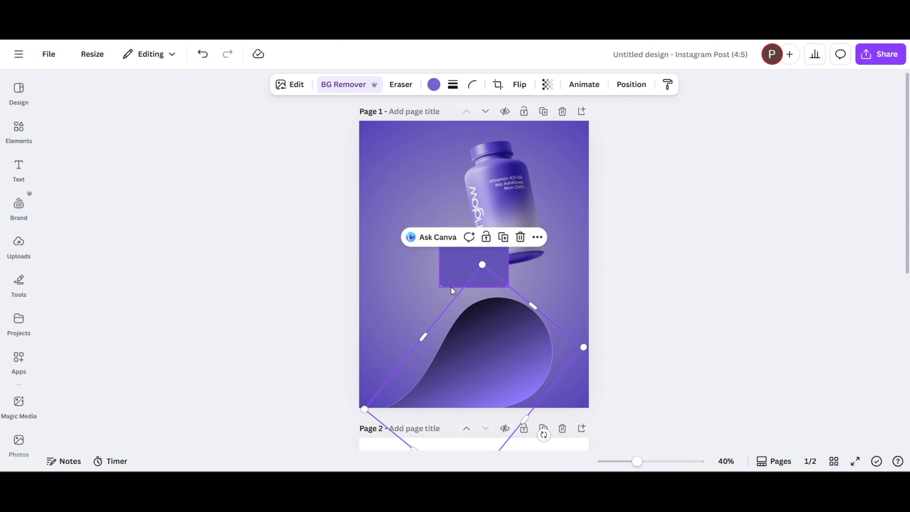
click(450, 265)
drag(451, 272, 504, 308)
click(283, 85)
drag(426, 393, 419, 403)
mouse_move(356, 344)
mouse_down()
mouse_move(337, 337)
mouse_move(343, 344)
mouse_up()
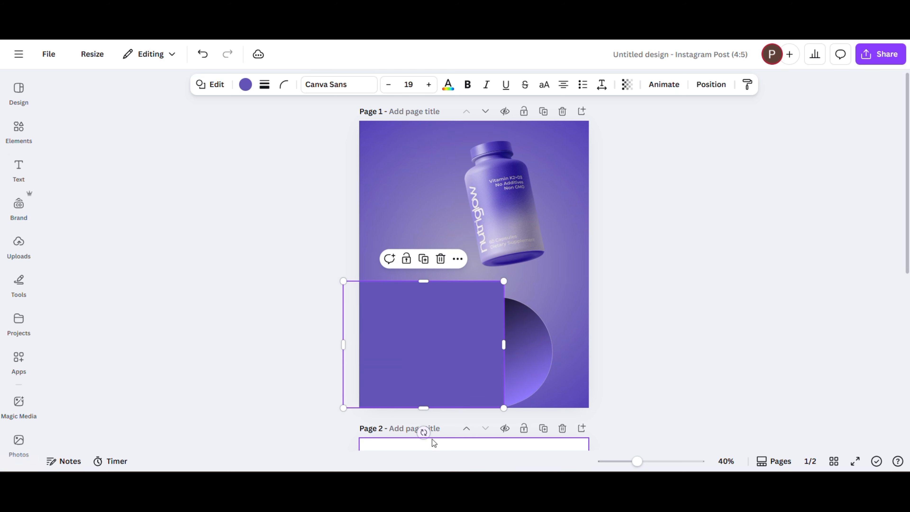
drag(426, 433, 405, 423)
drag(414, 381, 378, 416)
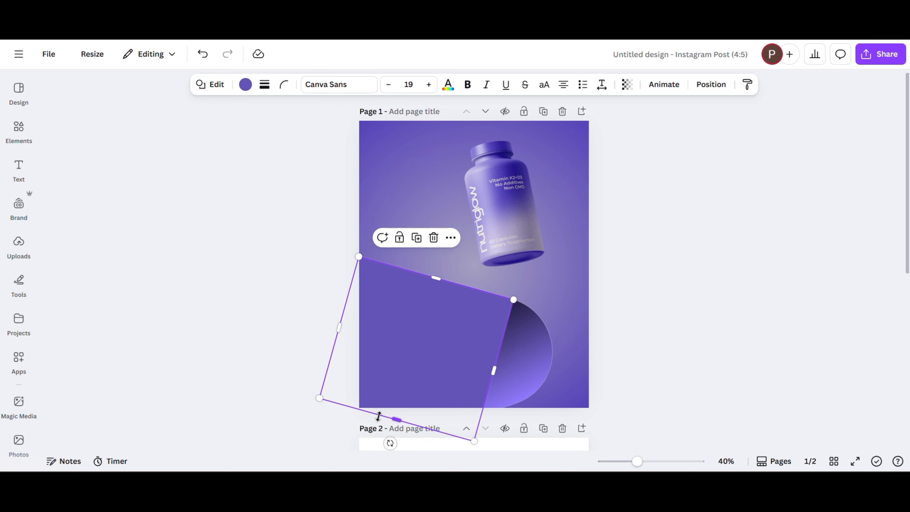
- Place the tilted rectangle behind the teardrop and set its transparency to 81
click(456, 239)
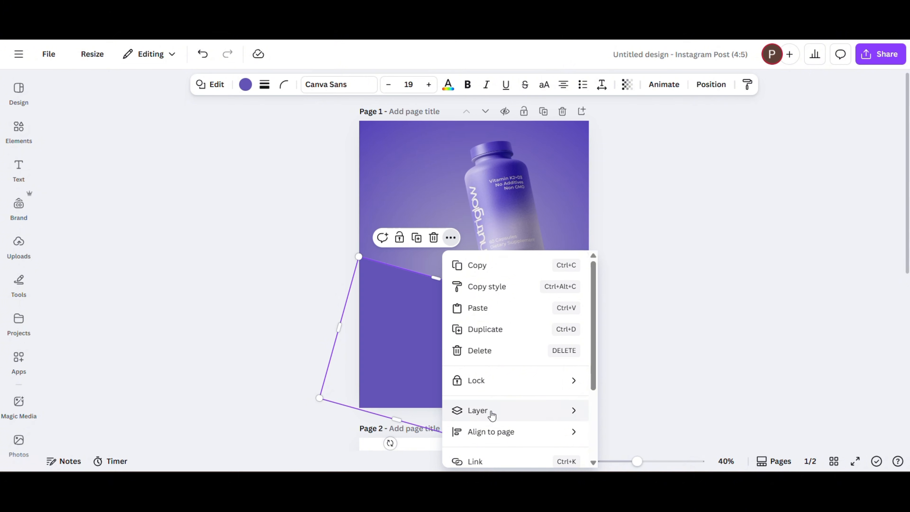
mouse_move(490, 415)
click(638, 418)
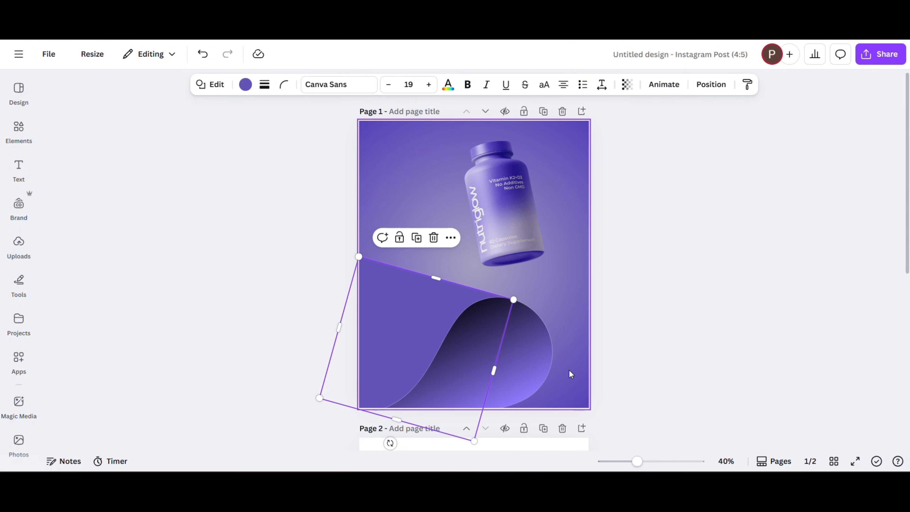
click(627, 84)
drag(629, 126, 639, 133)
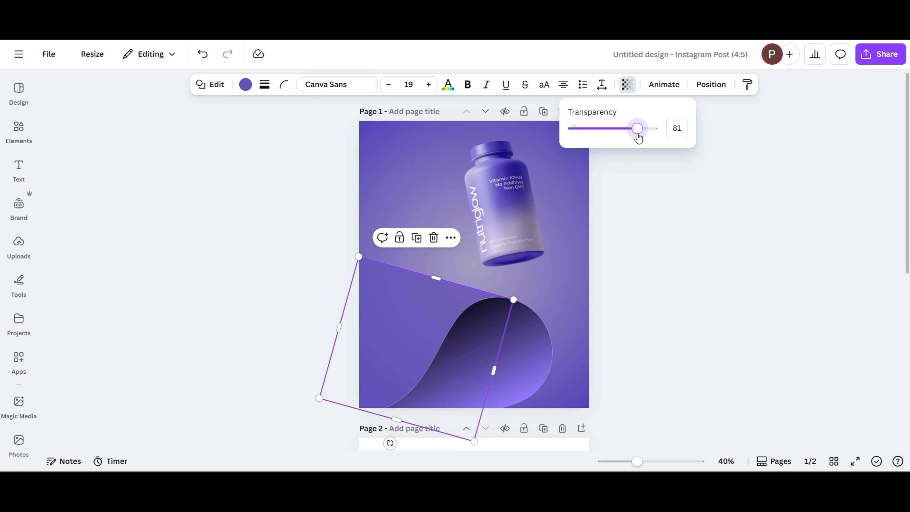
- Duplicate the tilted rectangle, shift the copy upward, and fill it with a linear gradient from #6454B8 to white #FFFFFF
click(416, 238)
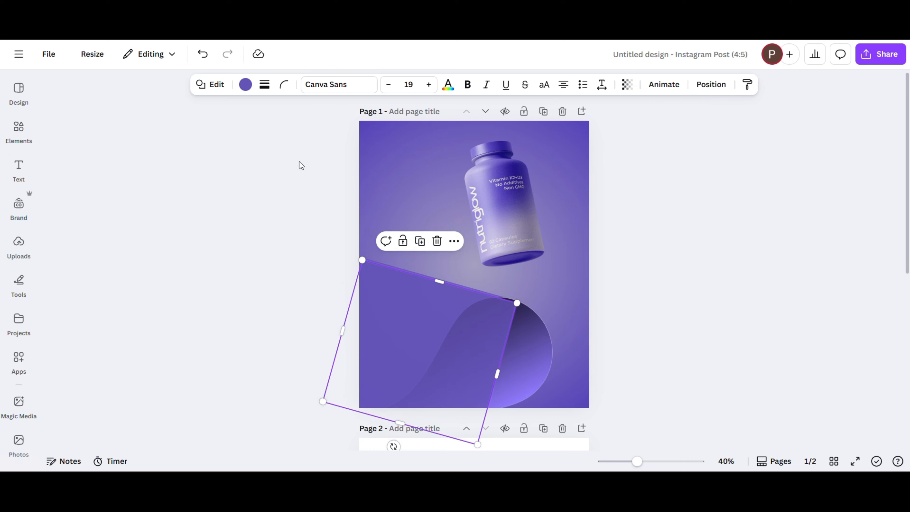
drag(409, 362, 429, 286)
click(245, 84)
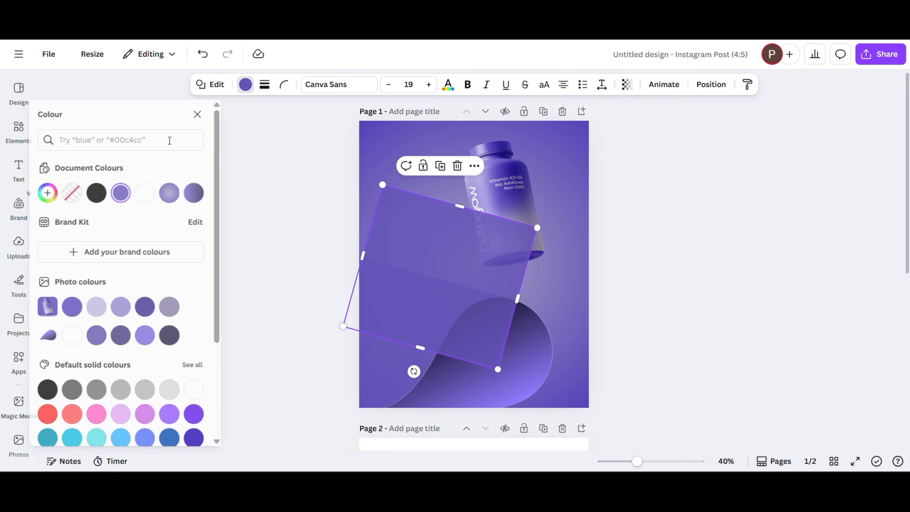
click(130, 199)
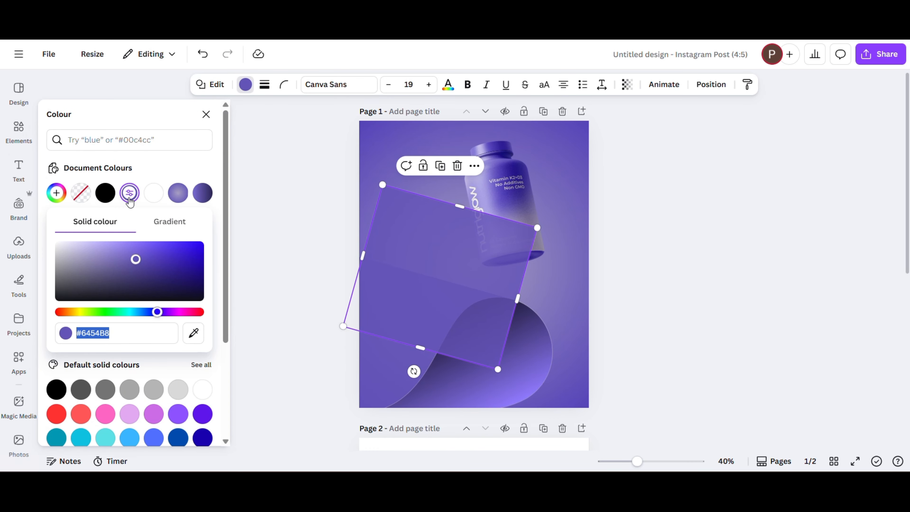
click(170, 221)
click(99, 275)
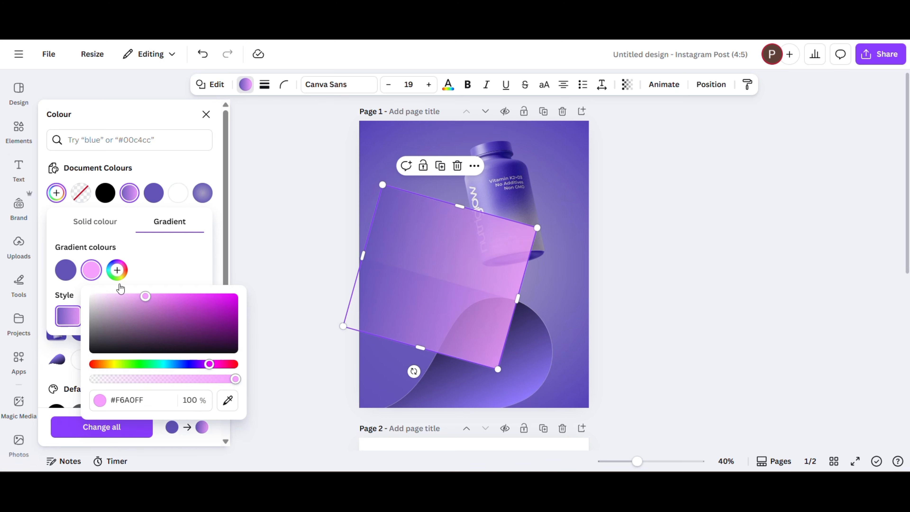
drag(145, 299, 92, 296)
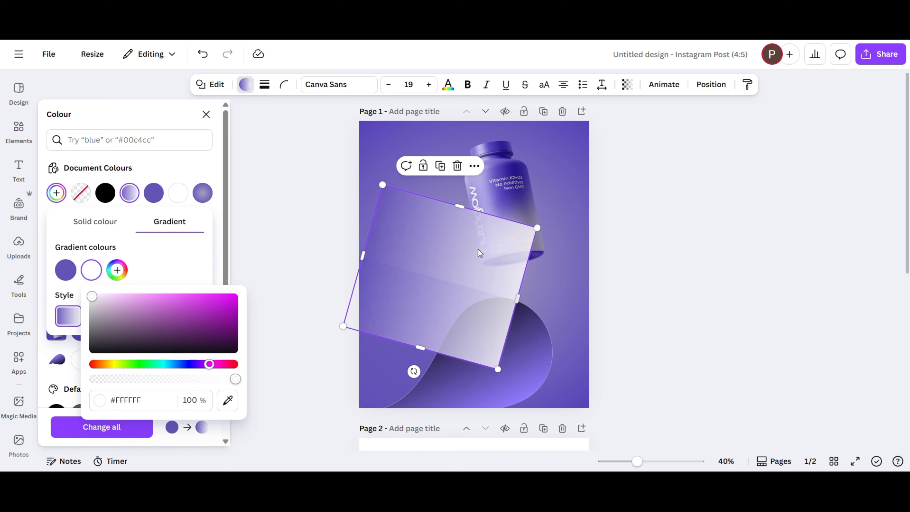
- Align the purple-to-white copy over the original rectangle and send it to the back
drag(464, 245, 430, 314)
click(440, 234)
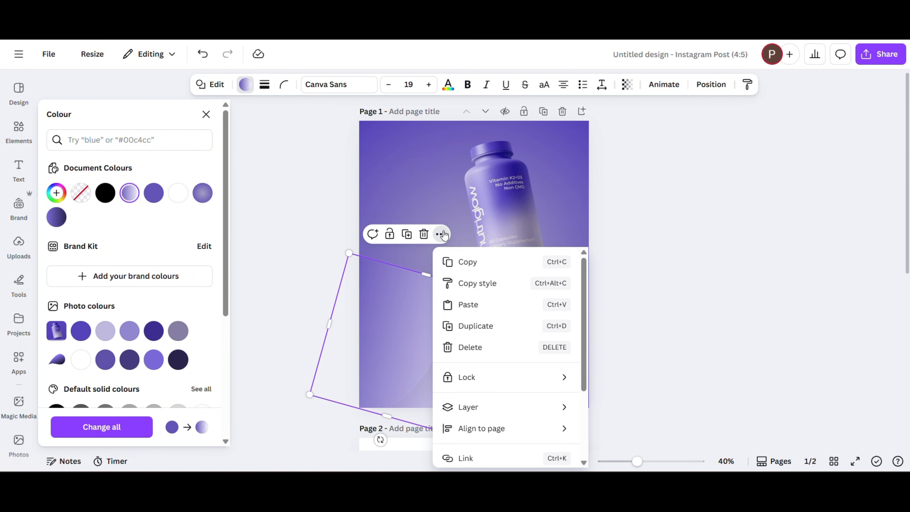
mouse_move(467, 409)
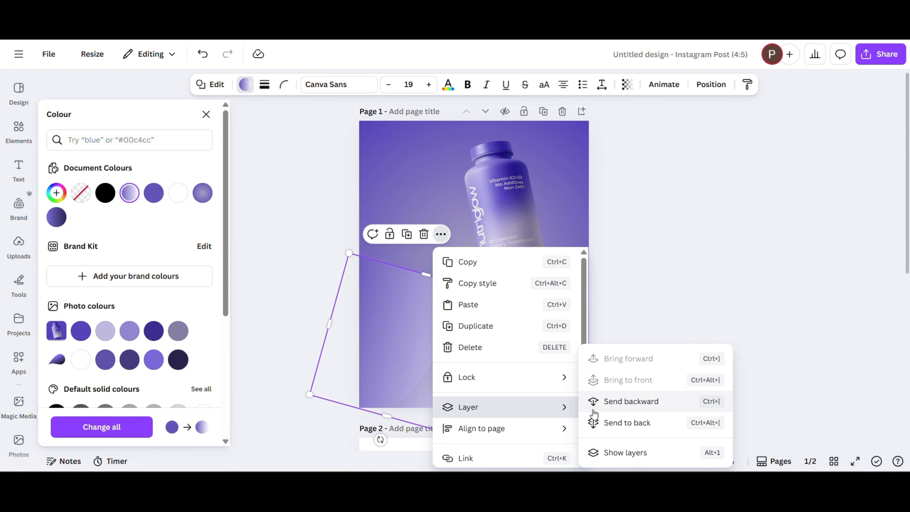
click(619, 423)
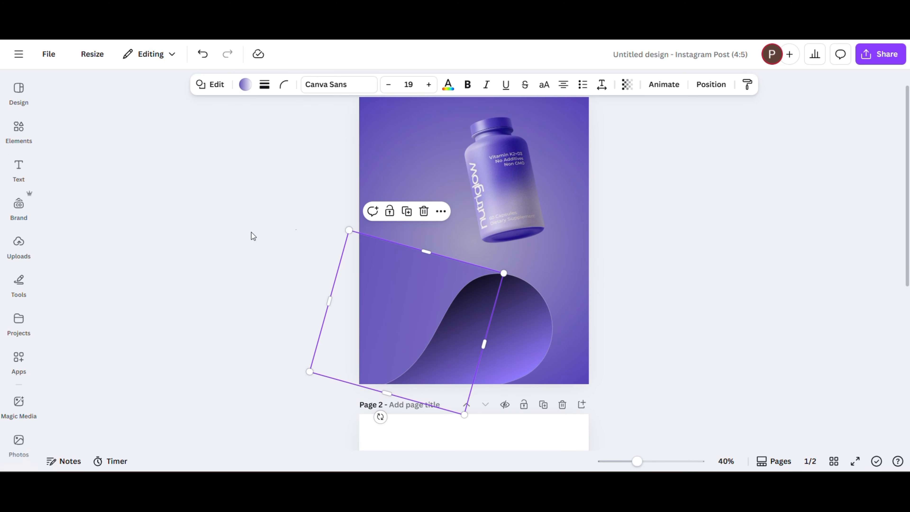
click(252, 234)
- Duplicate the solid purple rectangle and give the copy a gradient of #6454B8 and white #FFFFFF, both at 0% opacity
click(411, 255)
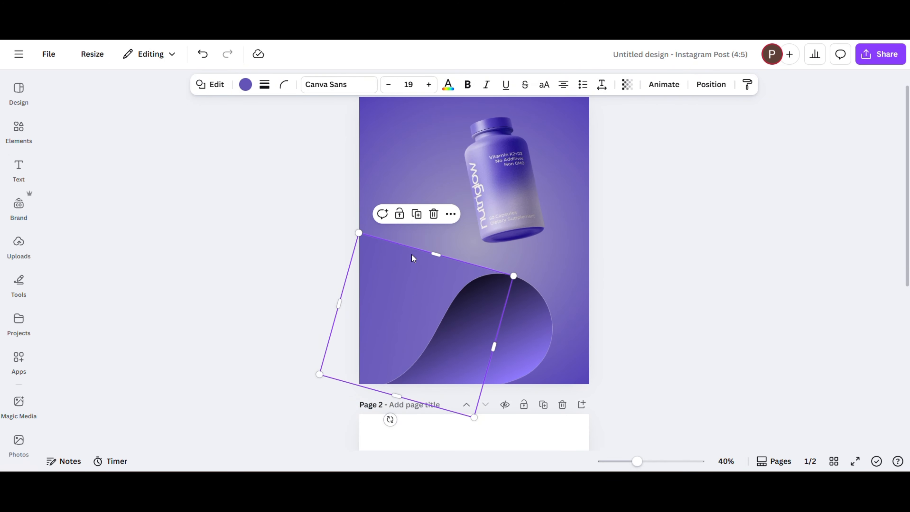
click(417, 214)
click(245, 85)
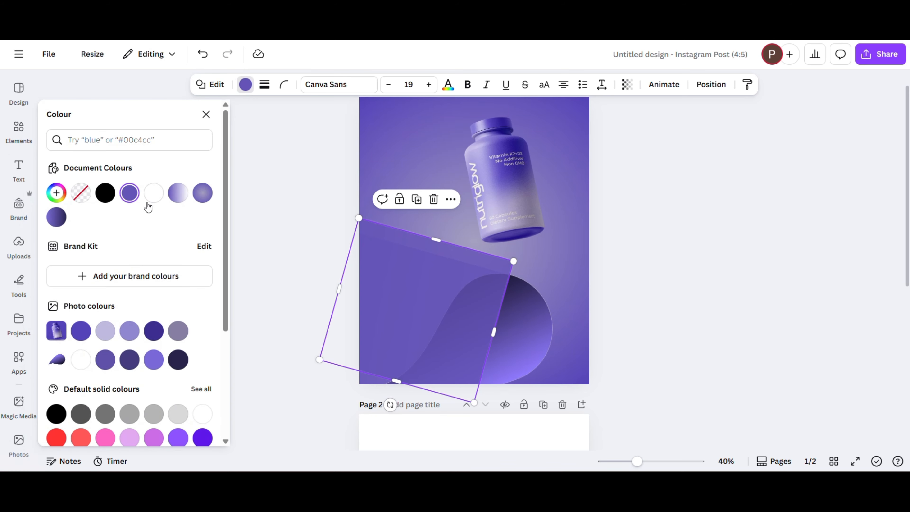
click(56, 193)
click(166, 224)
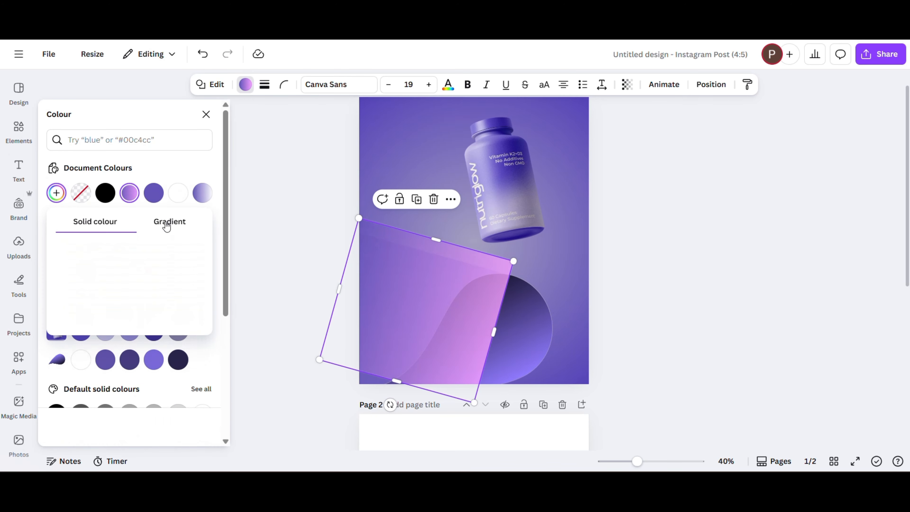
click(90, 276)
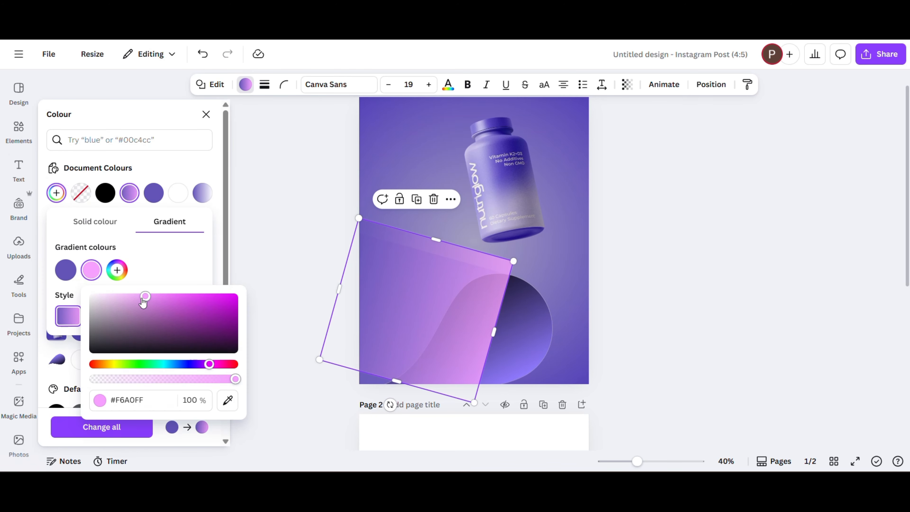
drag(143, 300, 56, 294)
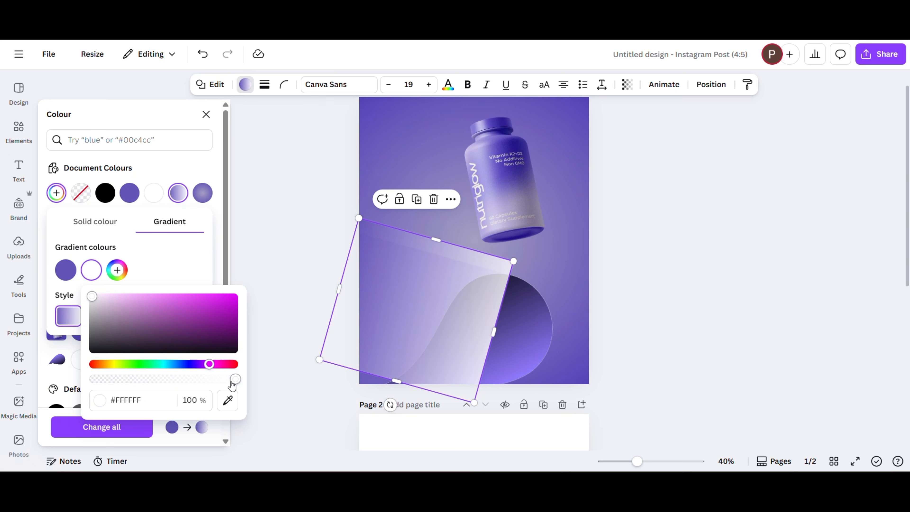
drag(235, 379, 92, 379)
click(66, 269)
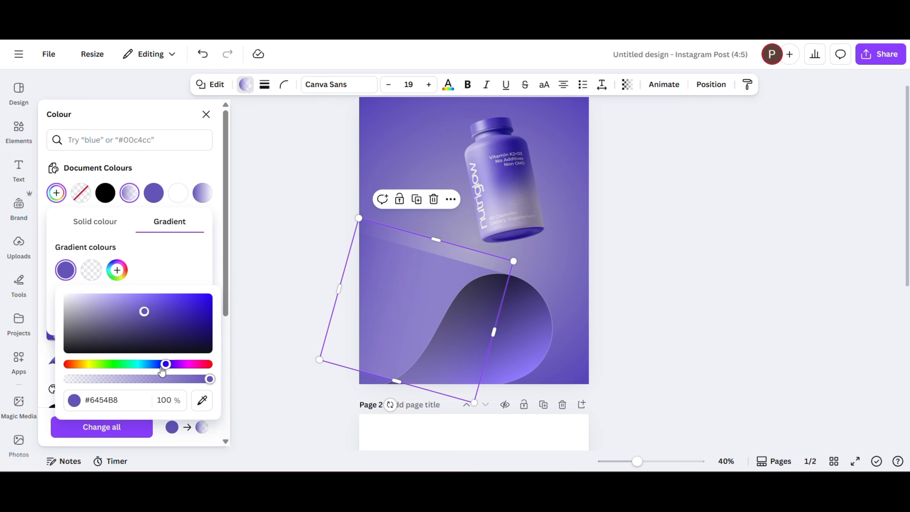
drag(211, 379, 13, 359)
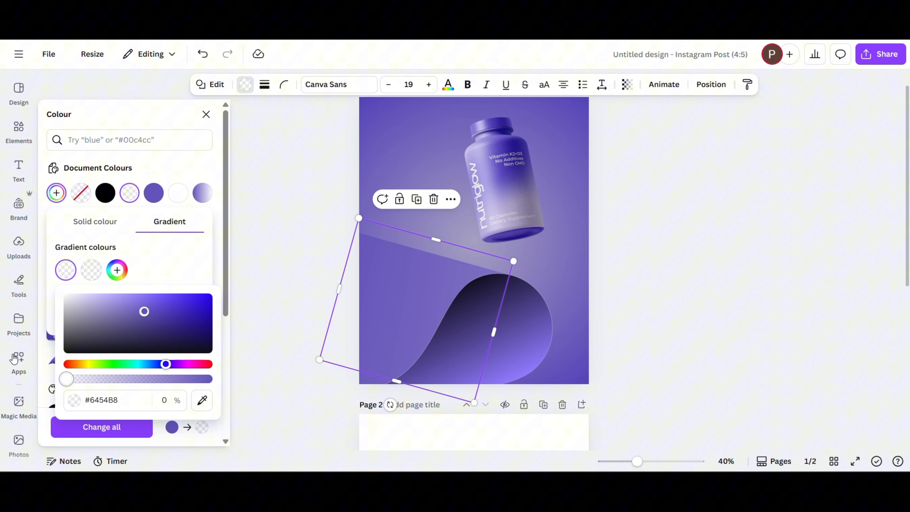
- Add a third gradient colour, set the middle one to white at 100% opacity, and run the gradient from the rectangle's top to bottom
click(107, 276)
click(92, 271)
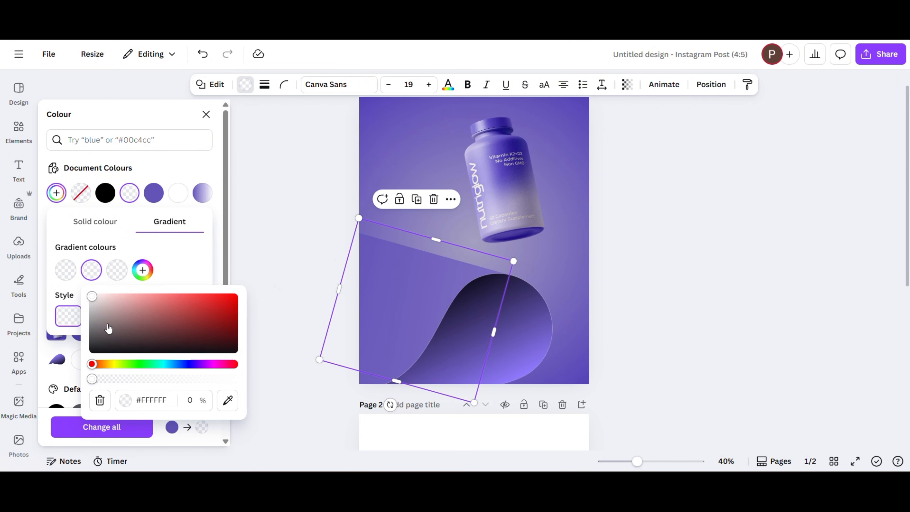
drag(96, 380, 256, 389)
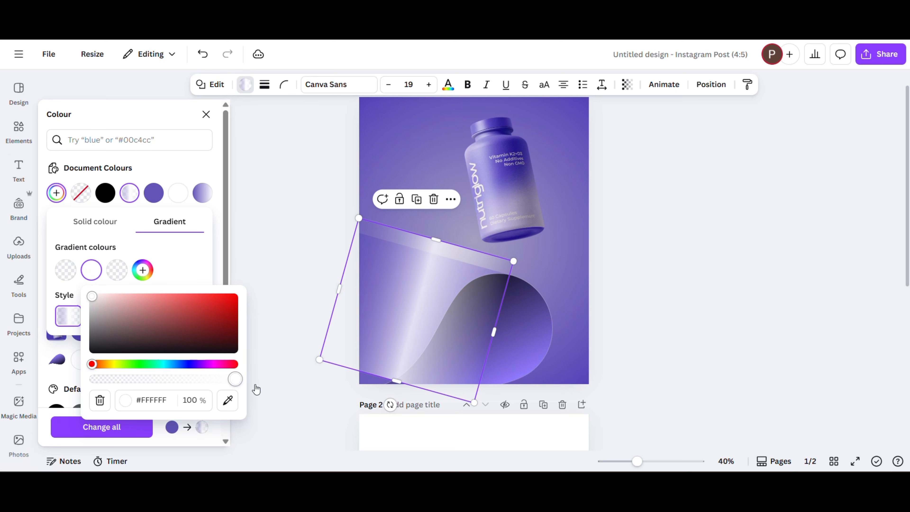
click(190, 265)
click(104, 318)
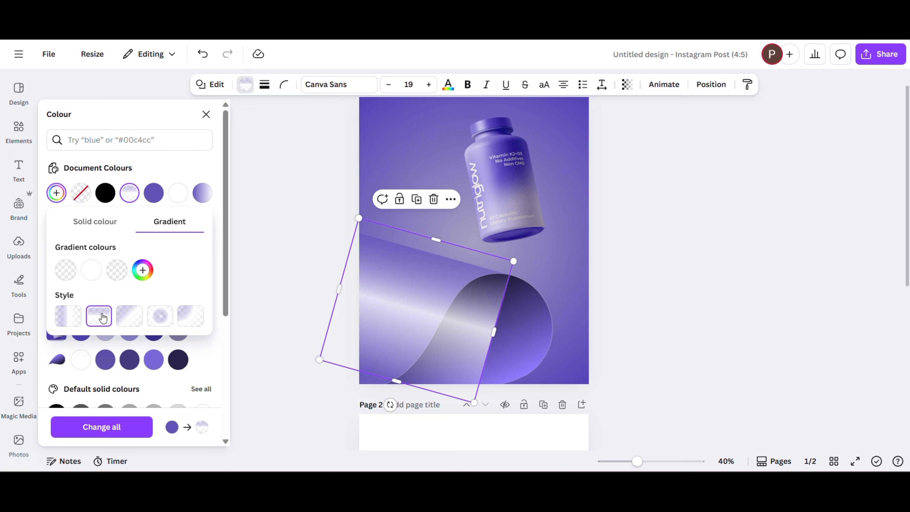
- Align the highlight rectangle with the tilted rectangle beneath it and send it backward behind the teardrop
drag(404, 309, 390, 322)
click(441, 211)
mouse_move(480, 385)
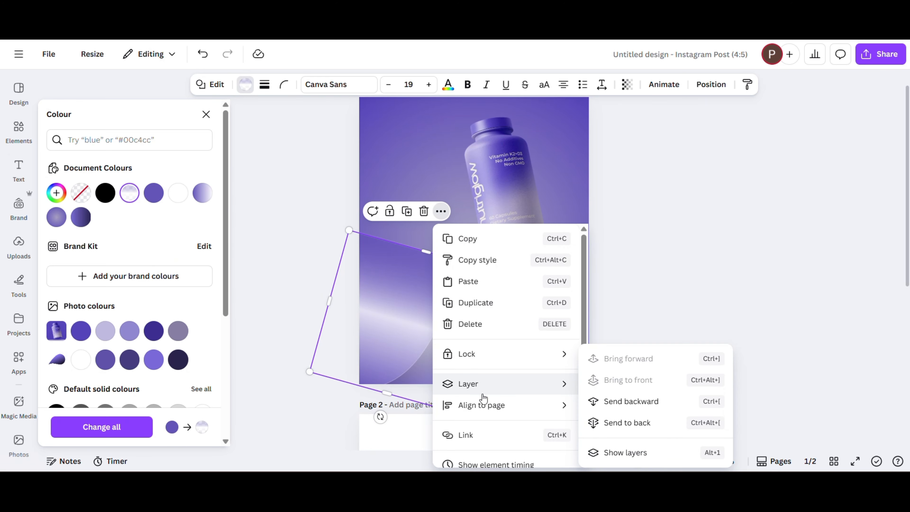
click(626, 401)
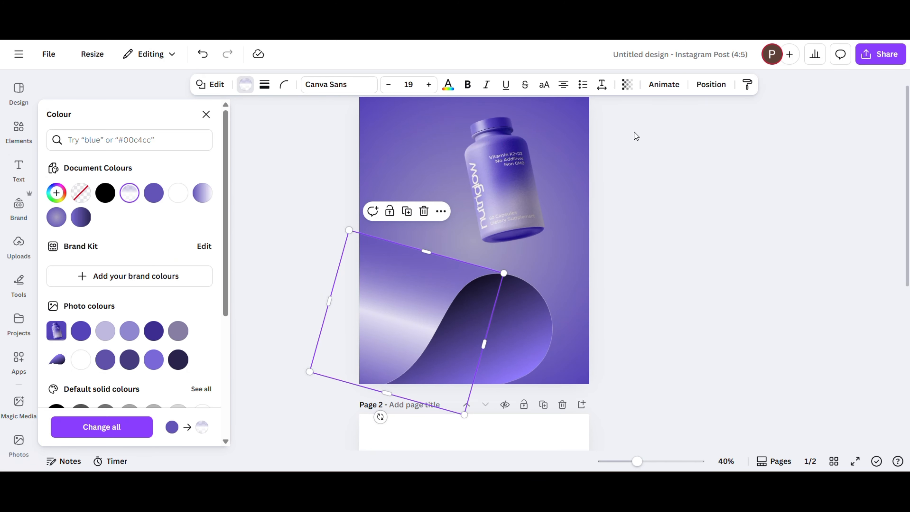
- Set the highlight rectangle's transparency to 36
click(627, 84)
drag(631, 128, 603, 139)
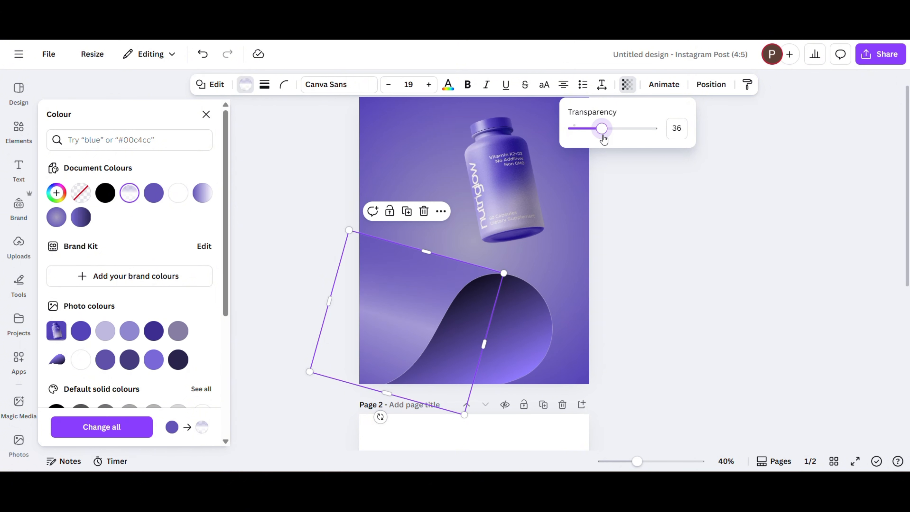
click(698, 235)
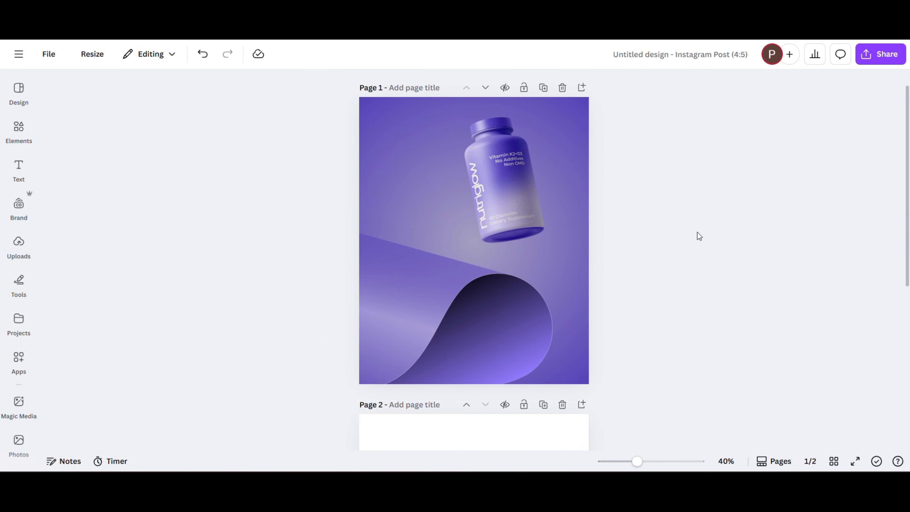
- Move the bottle down and left, just above the curled shape, and enlarge it slightly
click(517, 191)
drag(517, 190, 487, 214)
drag(429, 135, 414, 117)
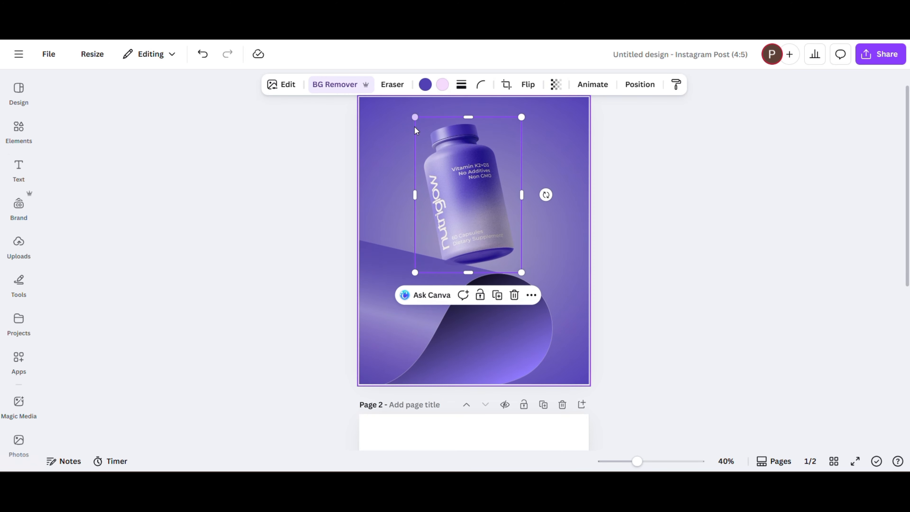
- Bring the bottle to the front of all layers and shift it slightly right above the curled shape
click(532, 295)
mouse_move(570, 203)
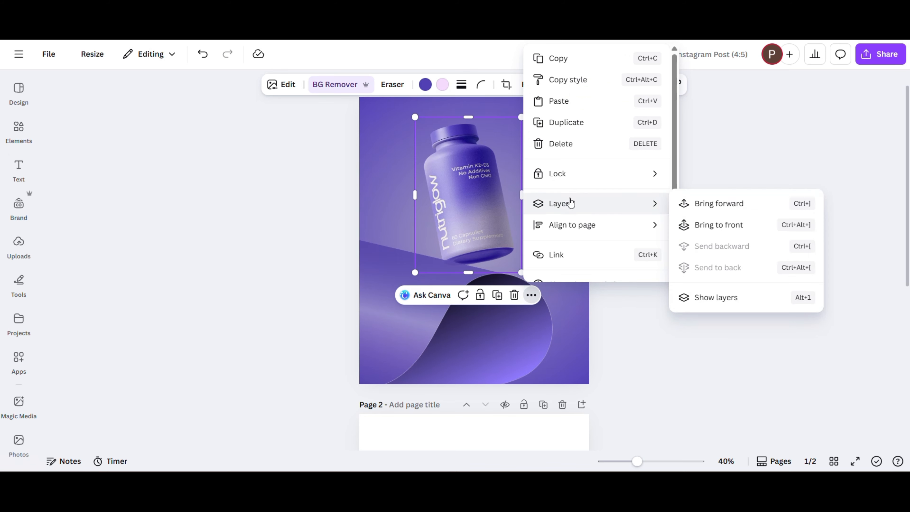
click(700, 225)
drag(470, 199, 481, 201)
click(652, 249)
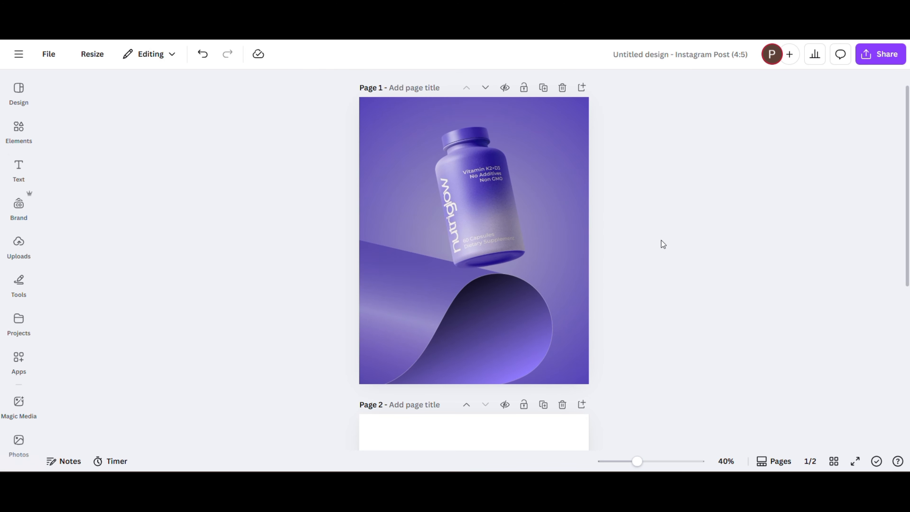
- Auto-adjust the bottle image's colours and light with the adjustment intensity set to 26
click(508, 172)
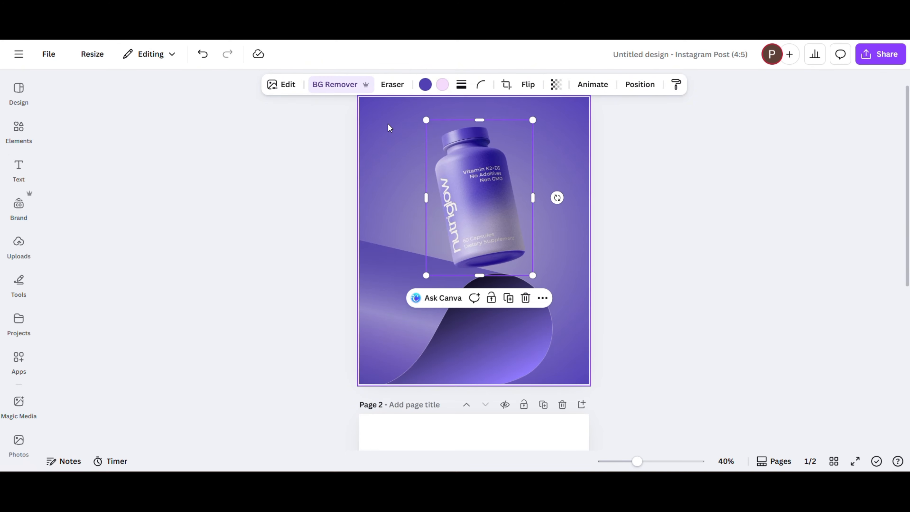
click(283, 86)
click(102, 172)
click(128, 161)
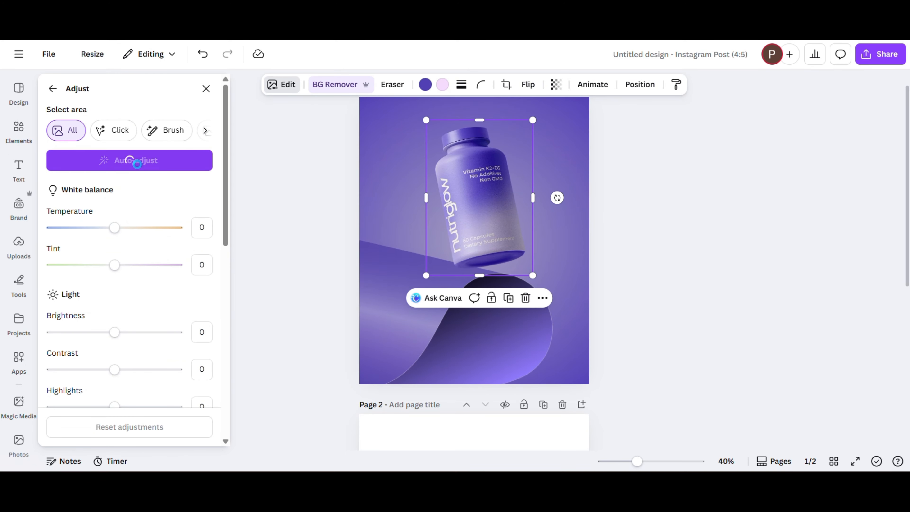
drag(115, 199, 135, 202)
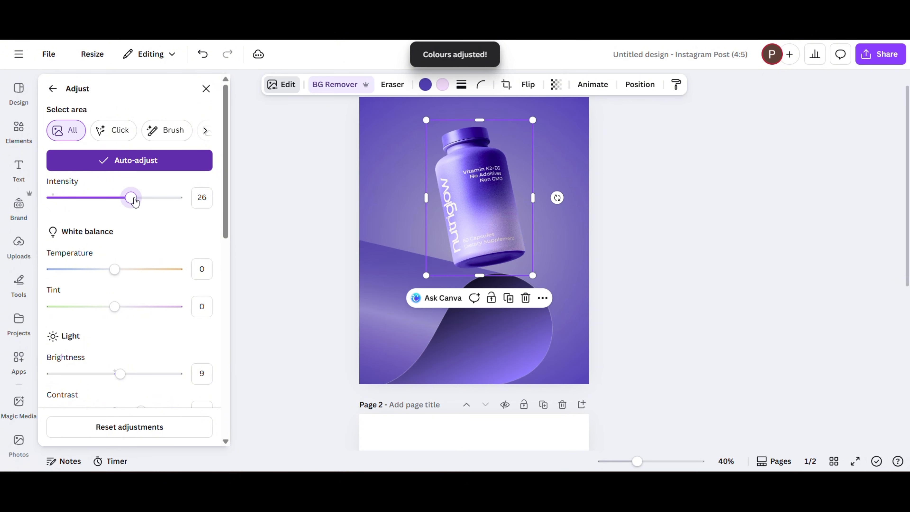
click(280, 150)
- Search the elements for "shadow" graphics and add the thin, slightly tilted soft black shadow to the page
click(21, 129)
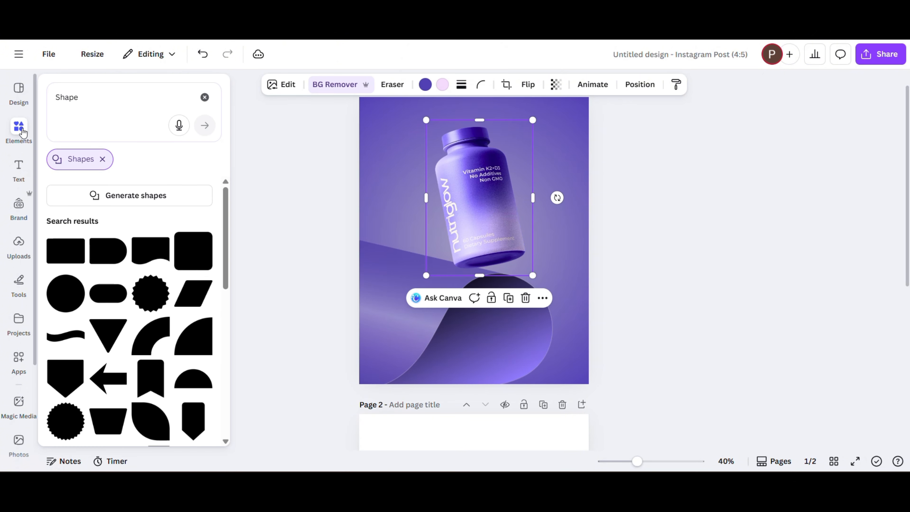
click(204, 97)
click(119, 102)
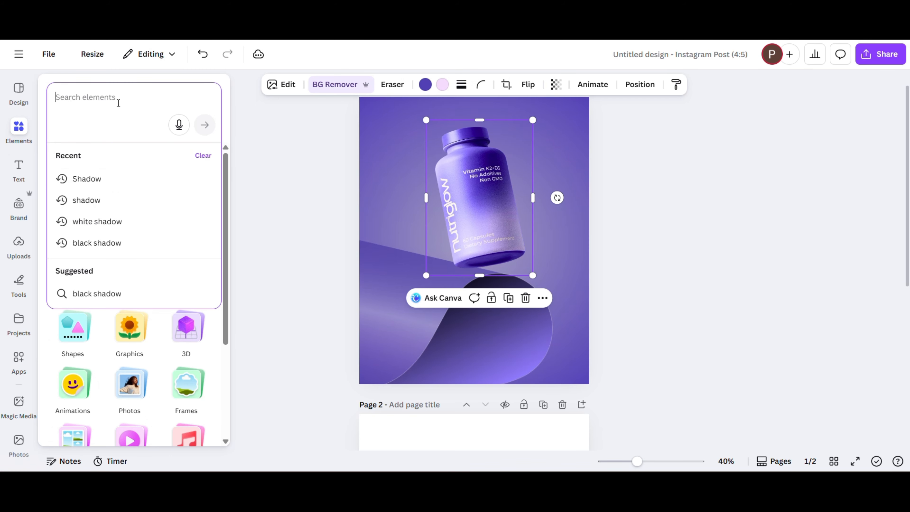
click(76, 183)
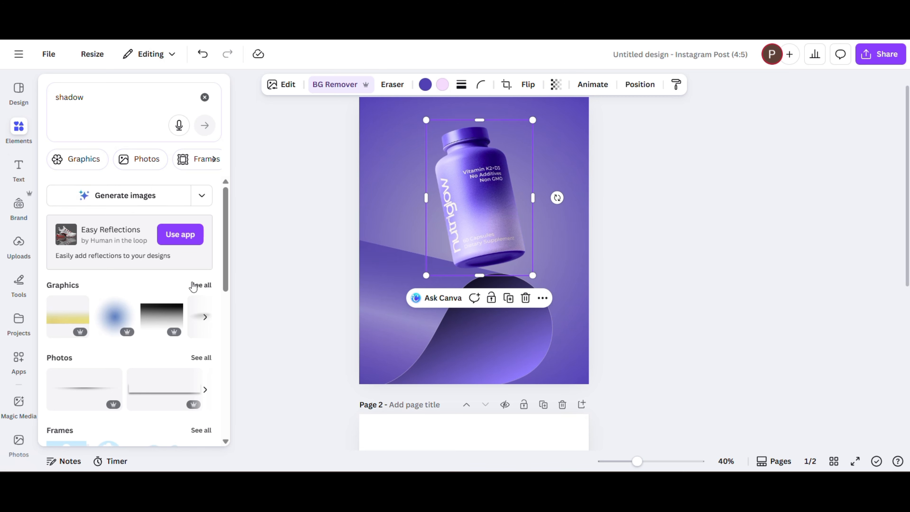
click(201, 286)
scroll(181, 303, down, 6)
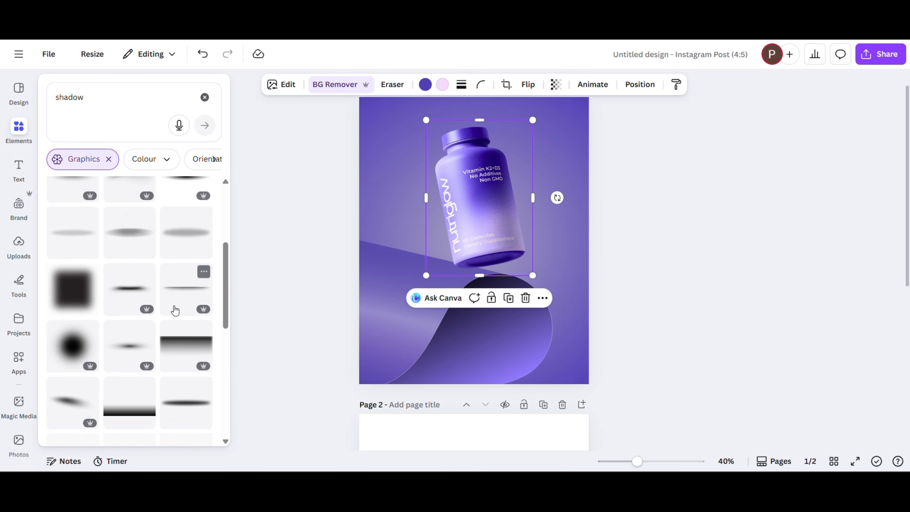
scroll(174, 313, down, 5)
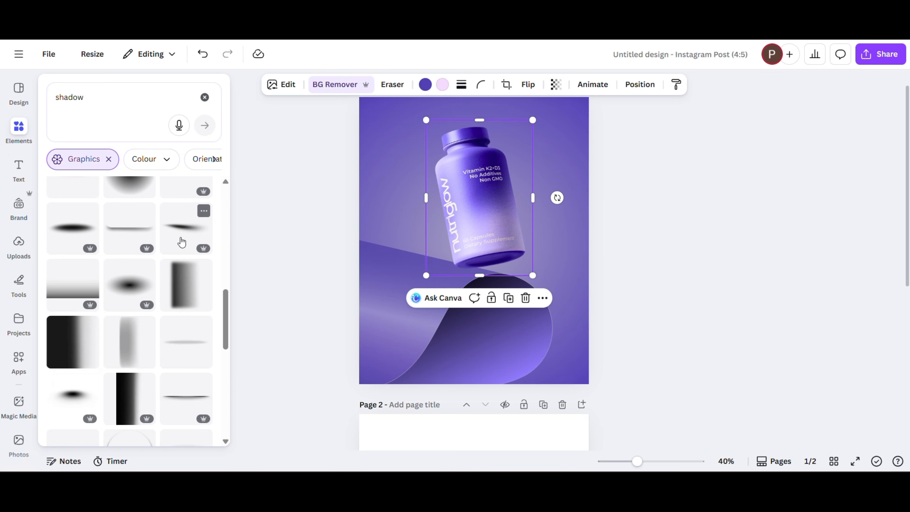
click(184, 229)
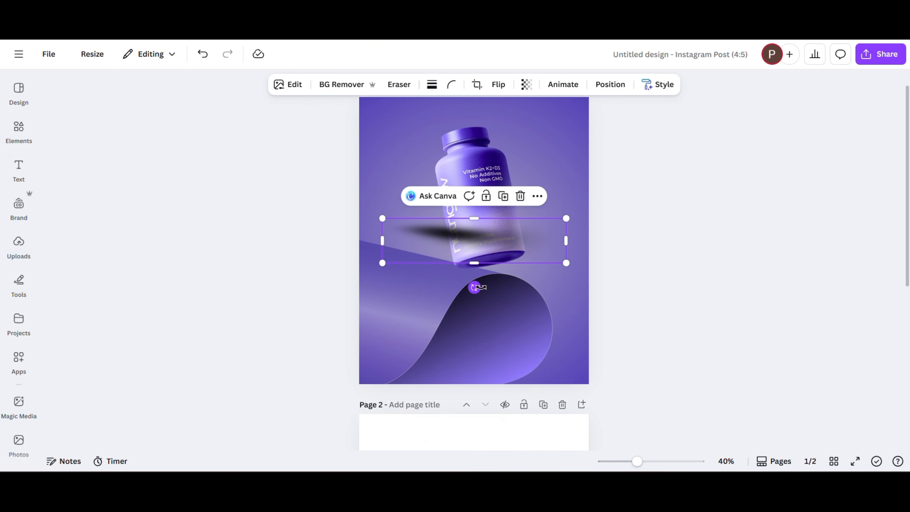
- Rotate and shrink the shadow, then place it along the rolled sheet's upper edge at the bottle's lower left
drag(477, 288, 483, 201)
drag(392, 197, 424, 249)
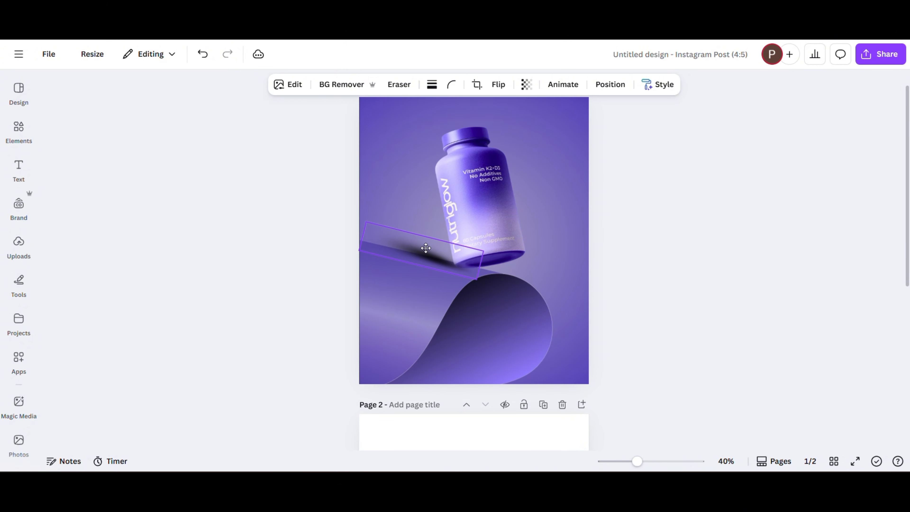
drag(370, 222, 357, 254)
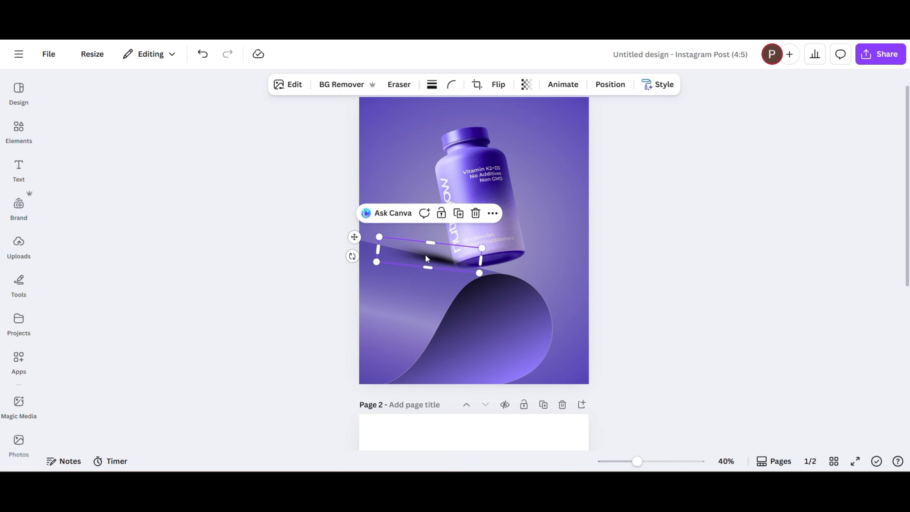
drag(426, 258, 423, 260)
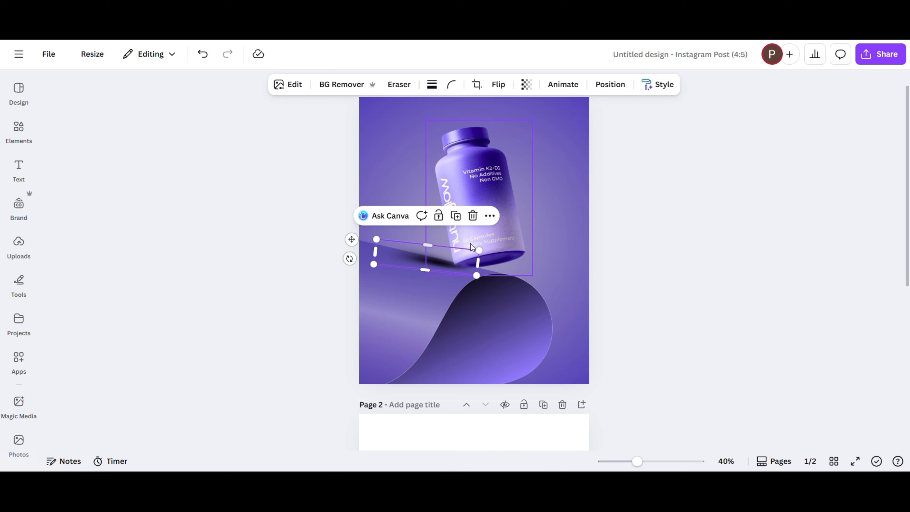
- Send the shadow backward behind the bottle and set its transparency to 74
click(490, 221)
mouse_move(508, 391)
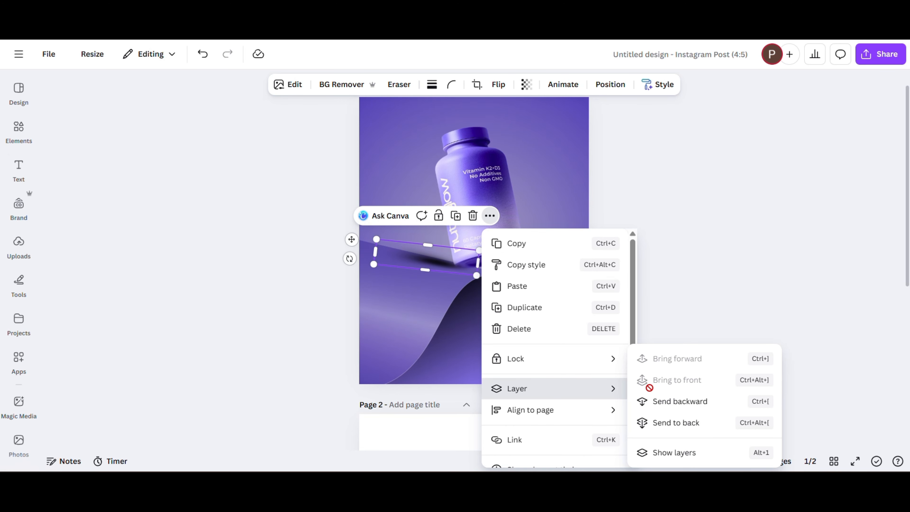
click(660, 401)
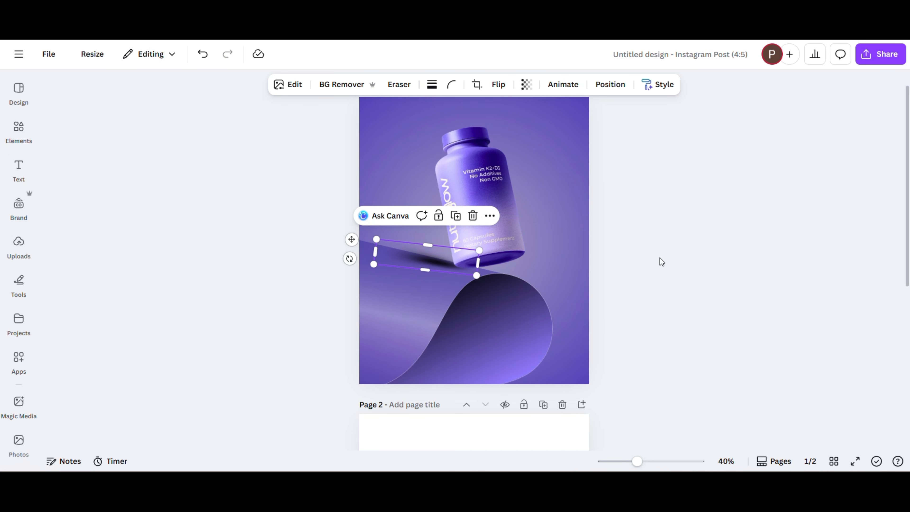
click(526, 88)
mouse_move(532, 128)
mouse_down()
mouse_move(541, 134)
mouse_move(532, 134)
mouse_up()
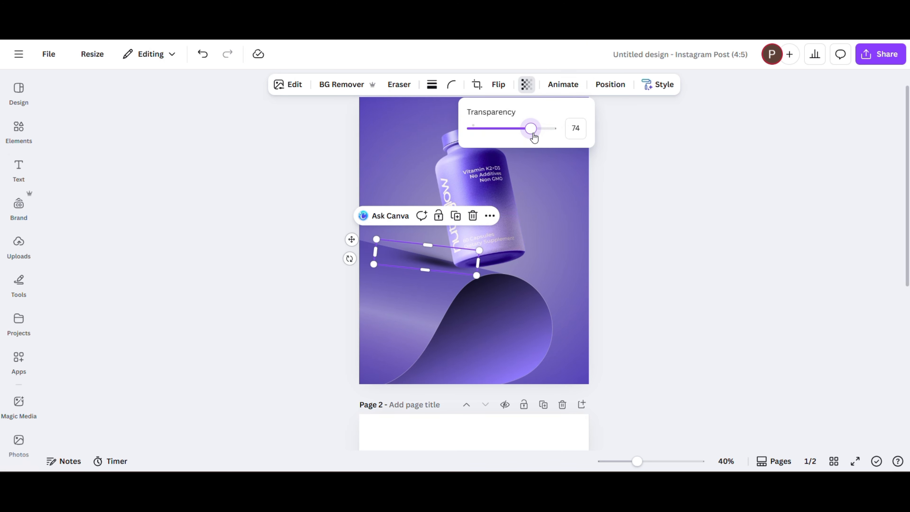
click(658, 249)
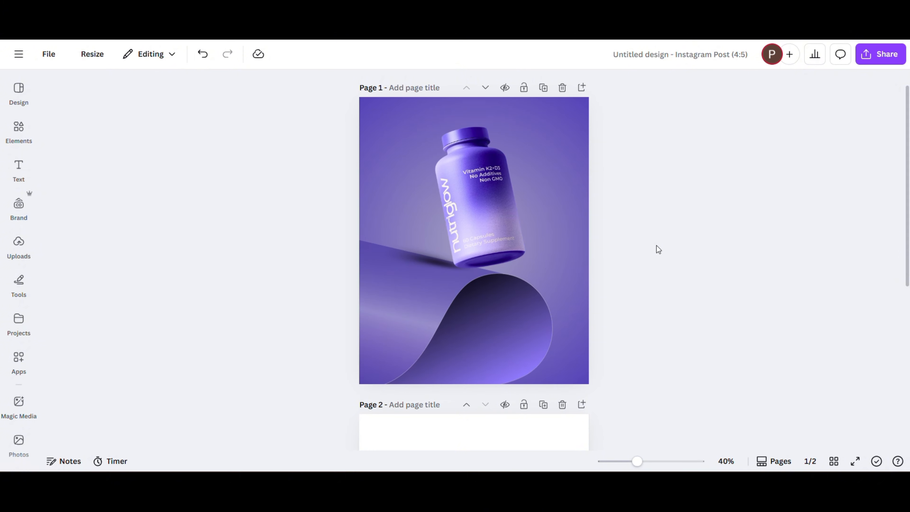
- Shrink the shadow beside the bottle's base slightly towards the bottle
click(420, 255)
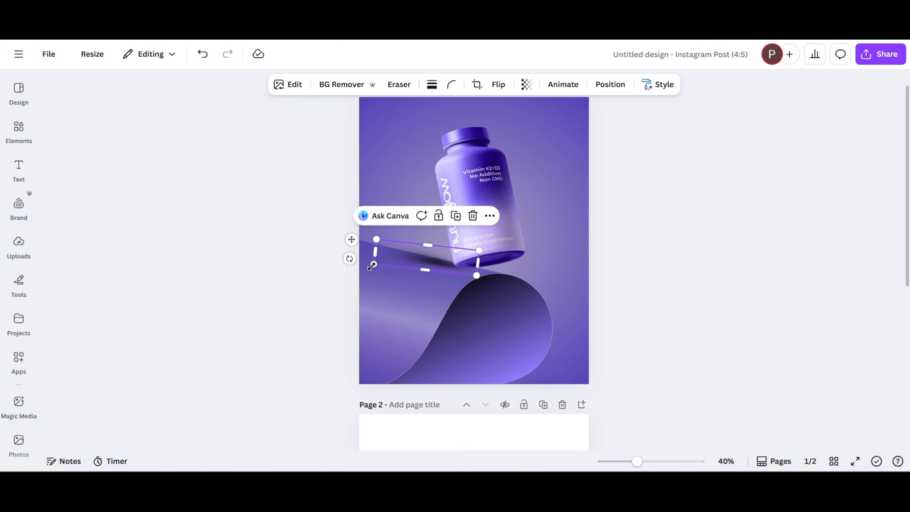
drag(374, 265, 383, 261)
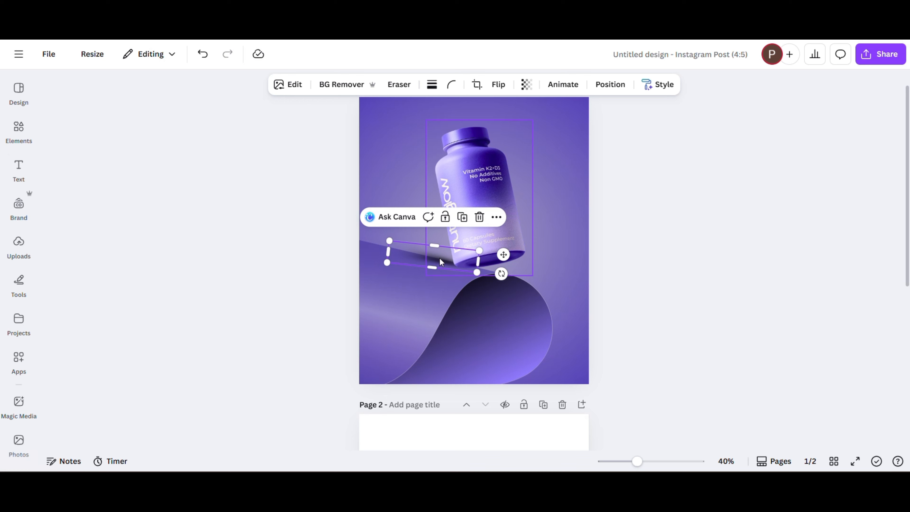
click(670, 254)
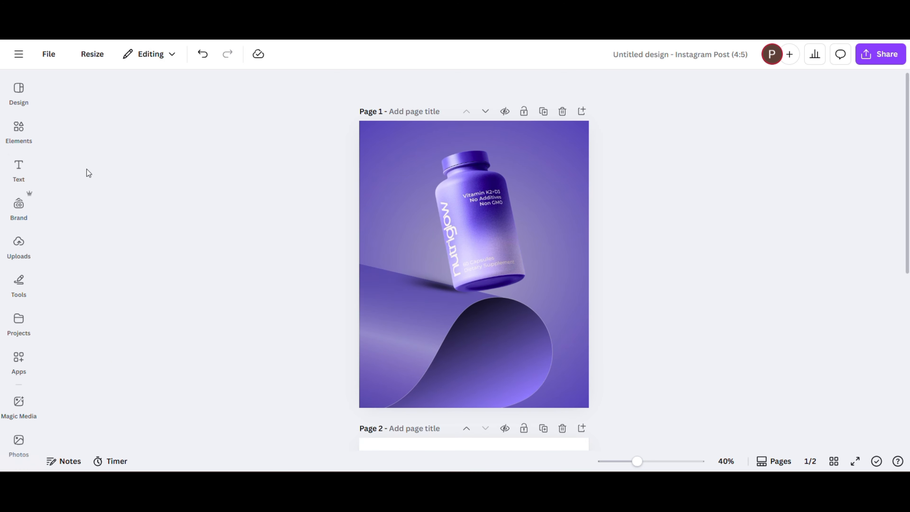
- Add a heading with the text "nutriglow" to the first page
click(18, 170)
click(90, 273)
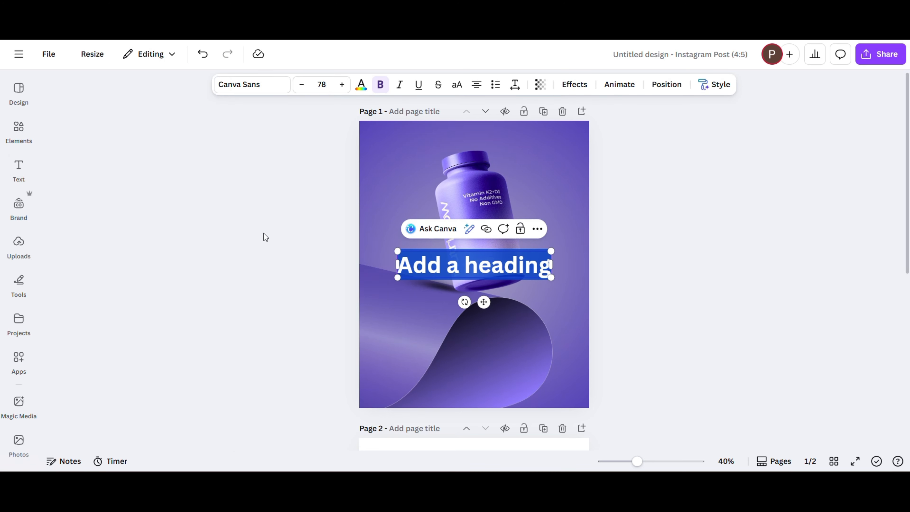
text(nutriglow)
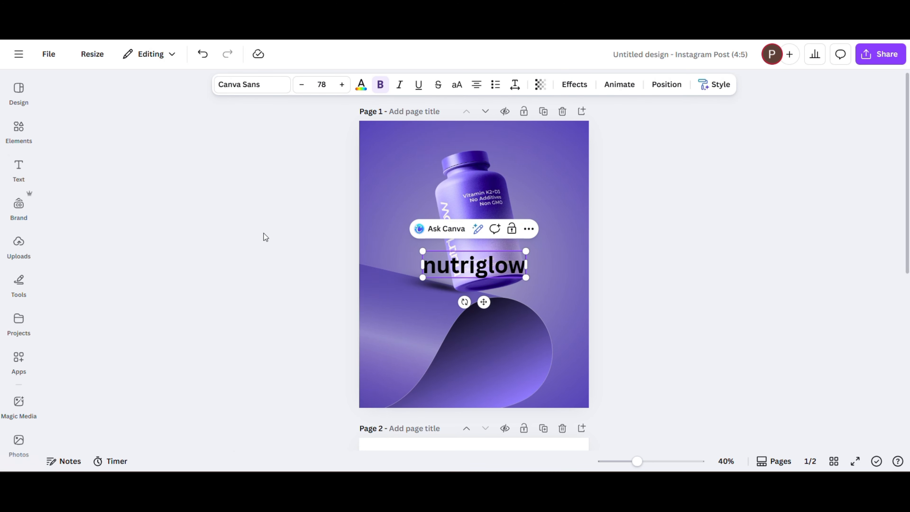
click(299, 213)
- Colour the "nutriglow" heading white and set its font size to 171
click(494, 275)
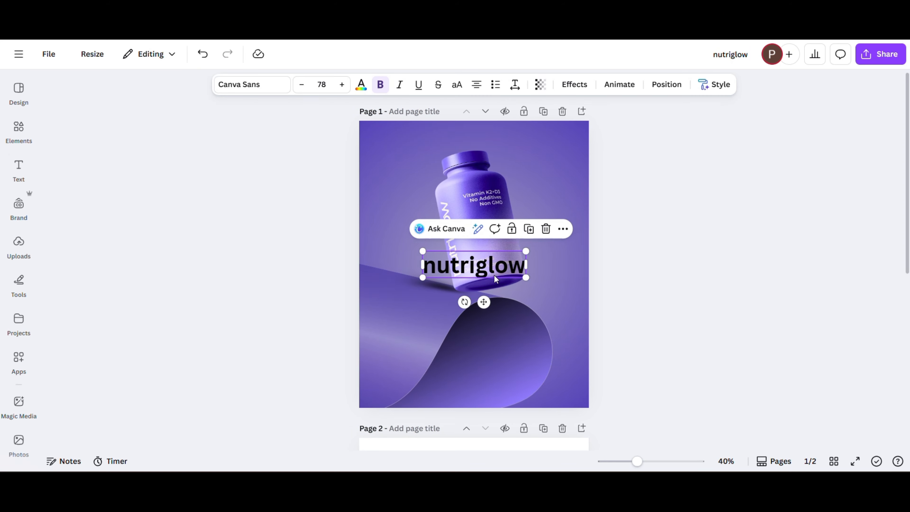
click(361, 85)
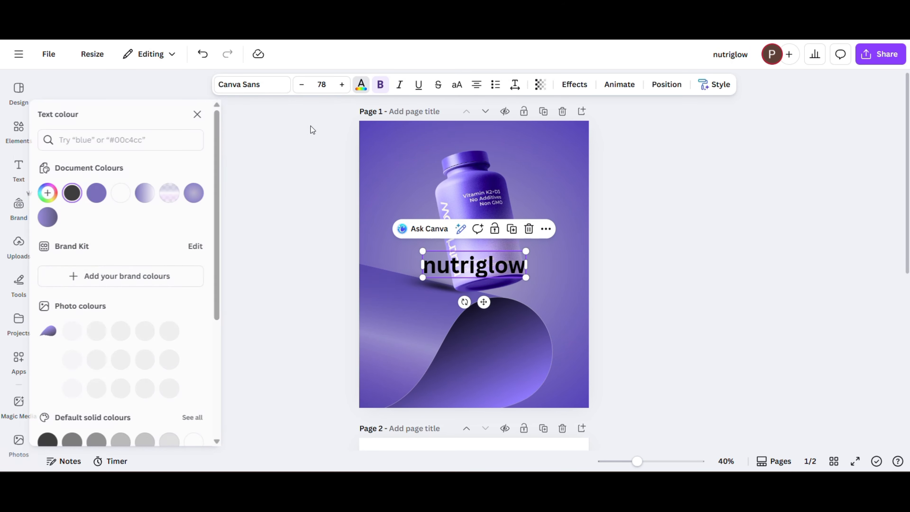
click(129, 193)
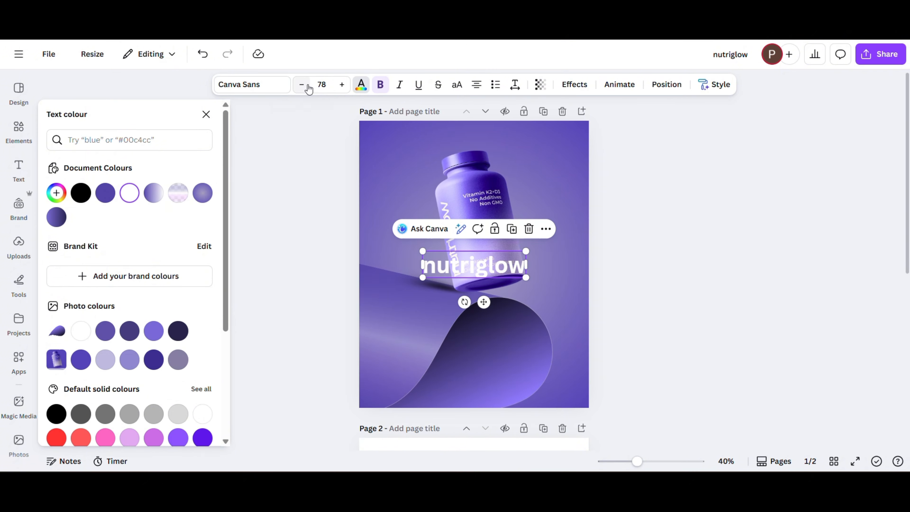
click(329, 85)
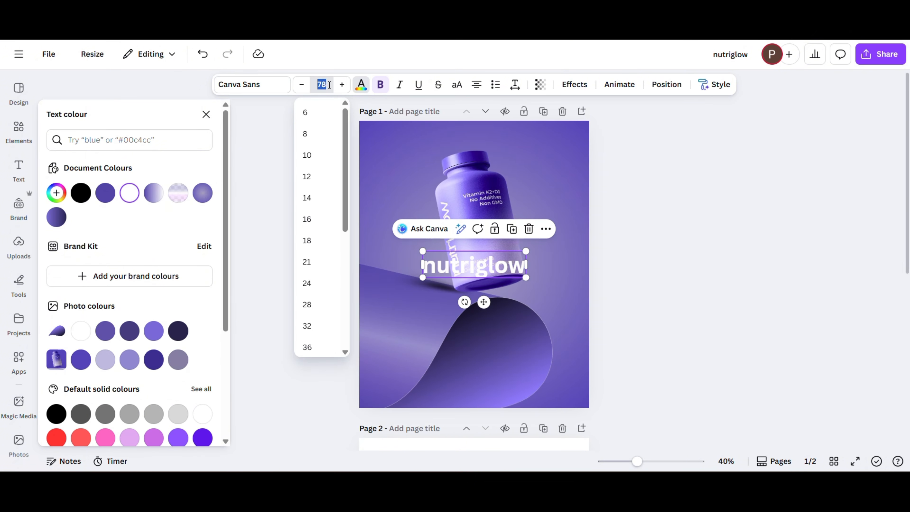
- Change the "nutriglow" heading's font to Poppins and make it bold
click(250, 84)
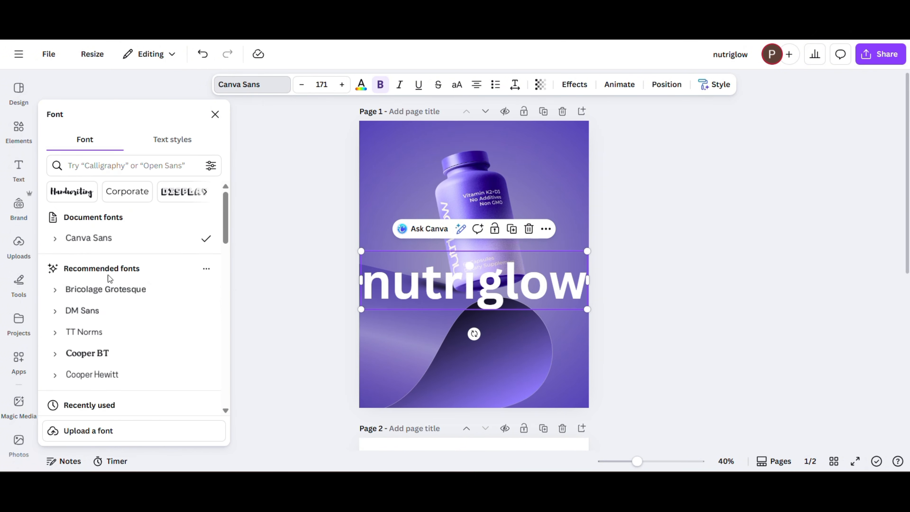
scroll(108, 339, down, 5)
click(104, 253)
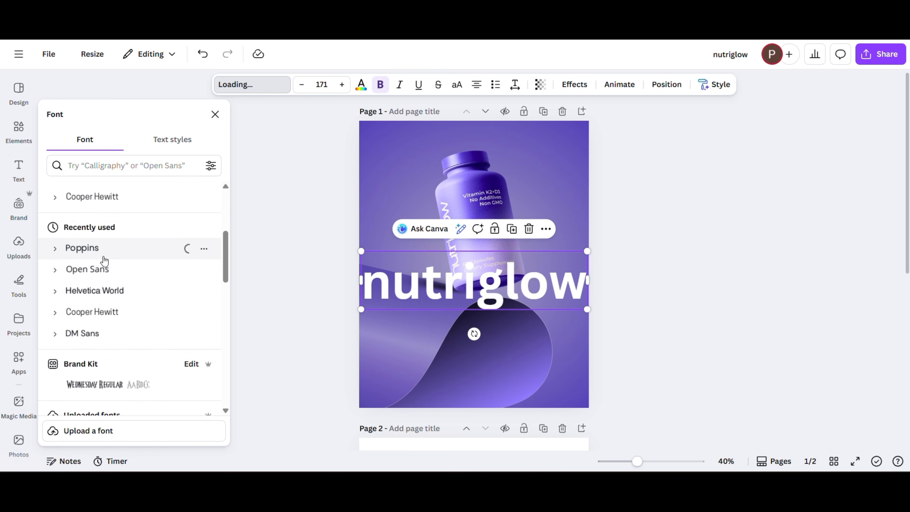
click(268, 248)
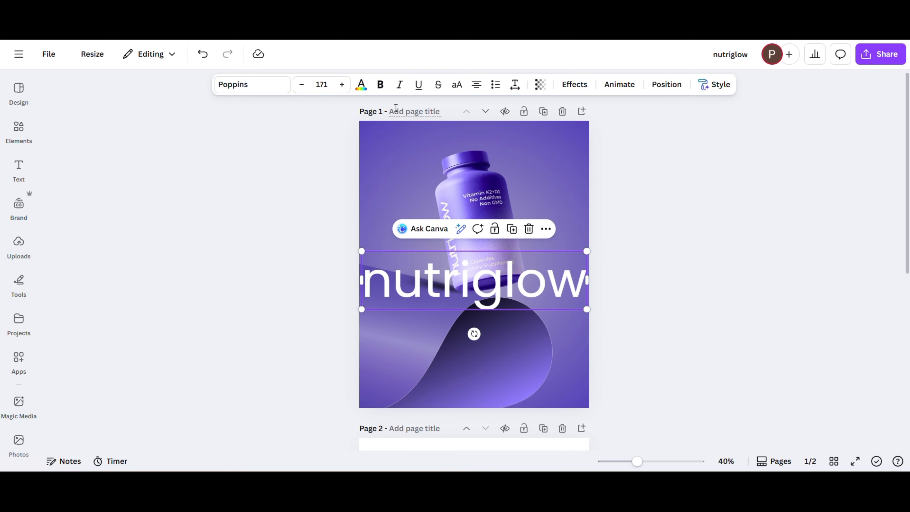
click(380, 84)
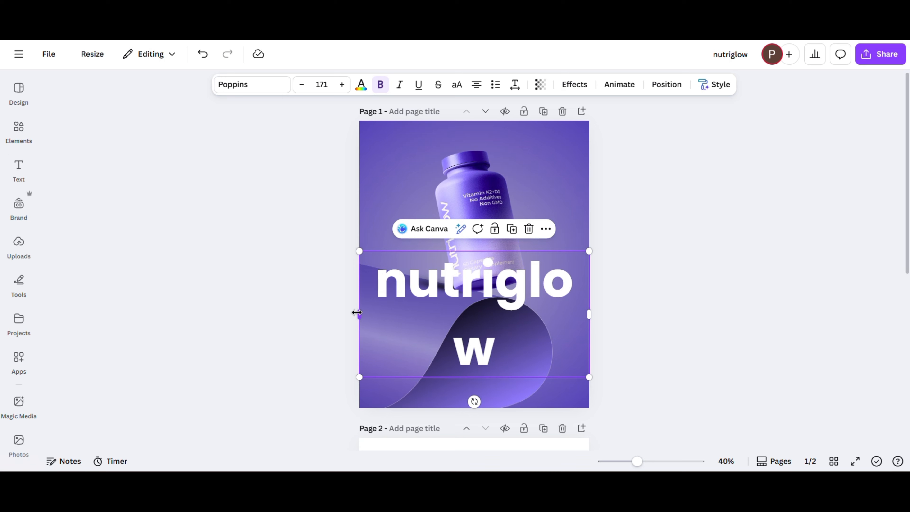
- Widen the heading's text box to fit one line, rotate it to -90°, and place it along the page's right side
drag(357, 312, 341, 309)
drag(467, 331, 532, 282)
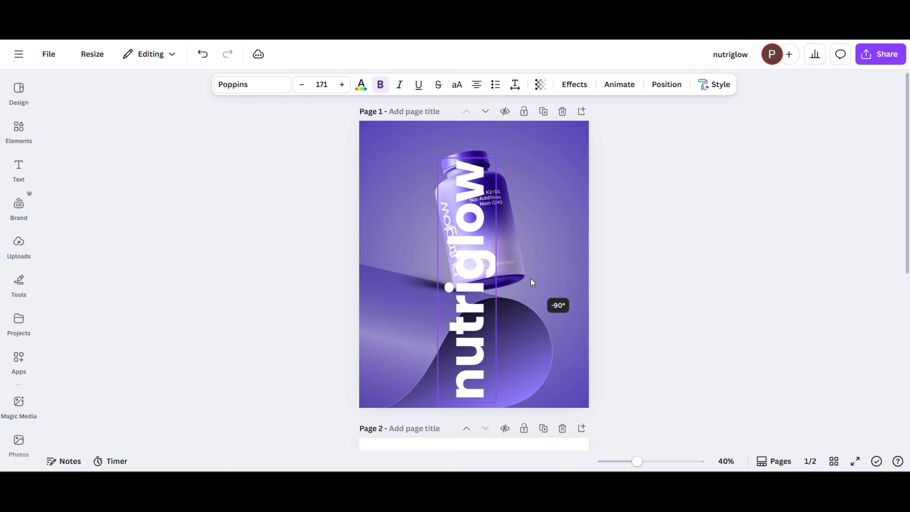
drag(473, 287, 540, 268)
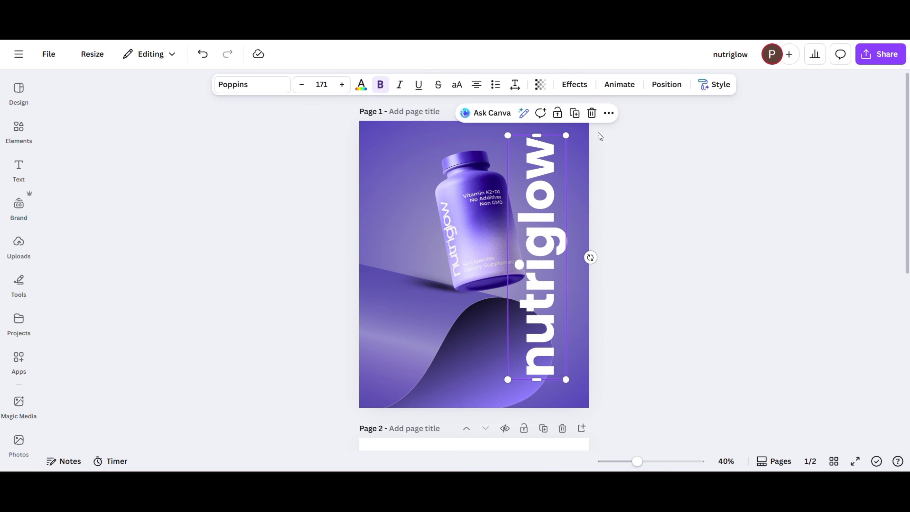
- Send the vertical "nutriglow" heading to the back, behind the bottle and the rolled sheet
click(609, 113)
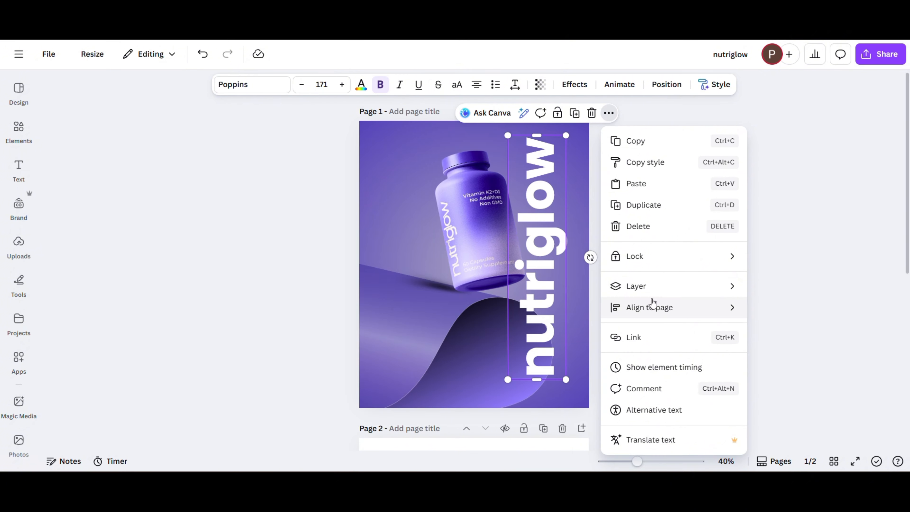
mouse_move(681, 287)
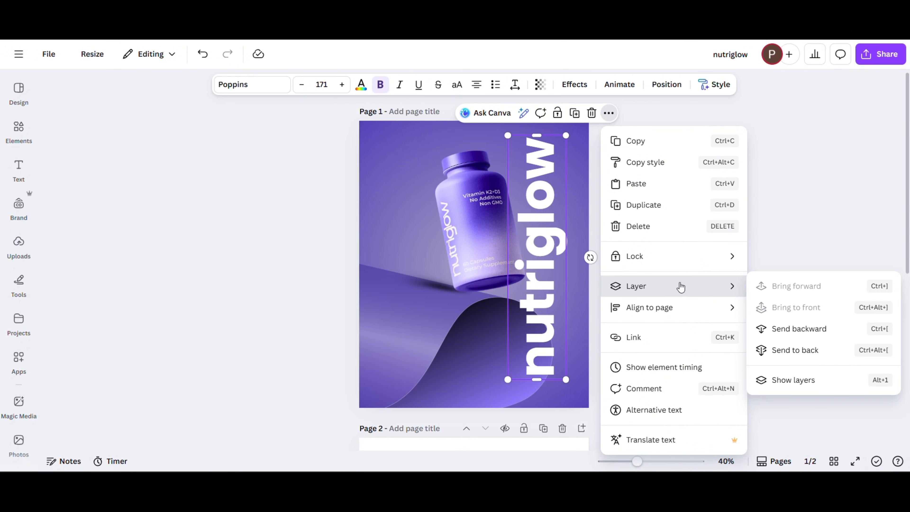
click(780, 350)
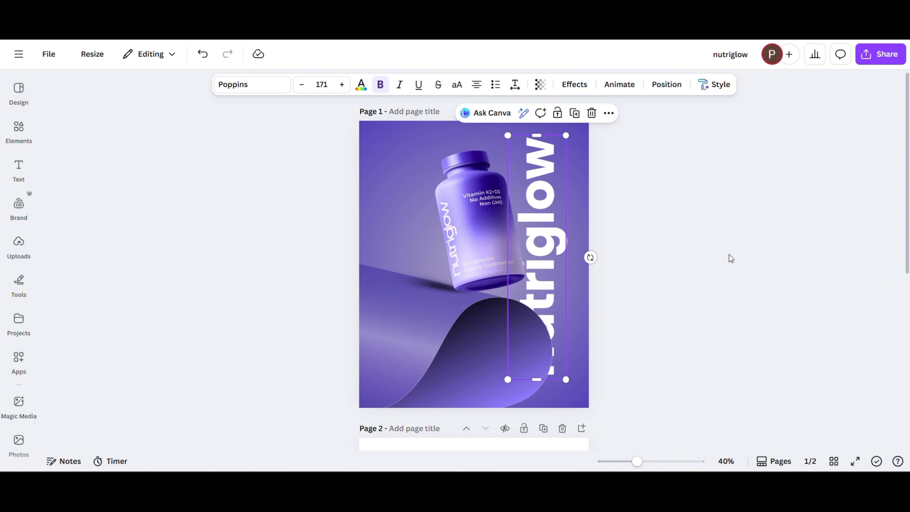
- Set the "nutriglow" heading's transparency to 40
click(539, 87)
drag(524, 136, 507, 133)
click(681, 199)
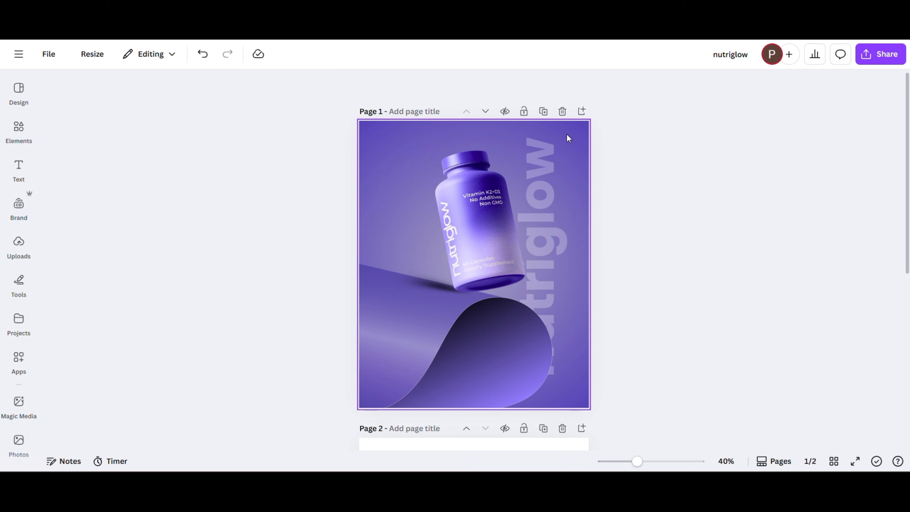
click(550, 169)
click(540, 85)
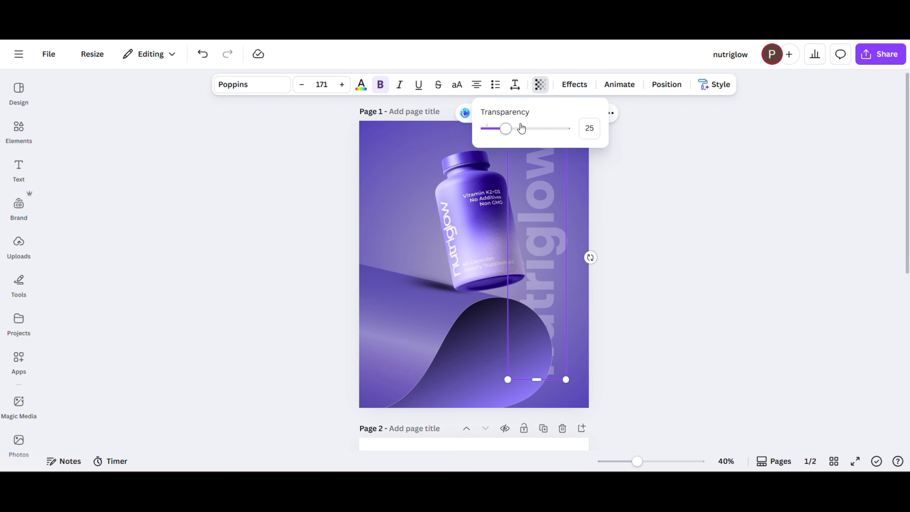
drag(509, 132, 519, 138)
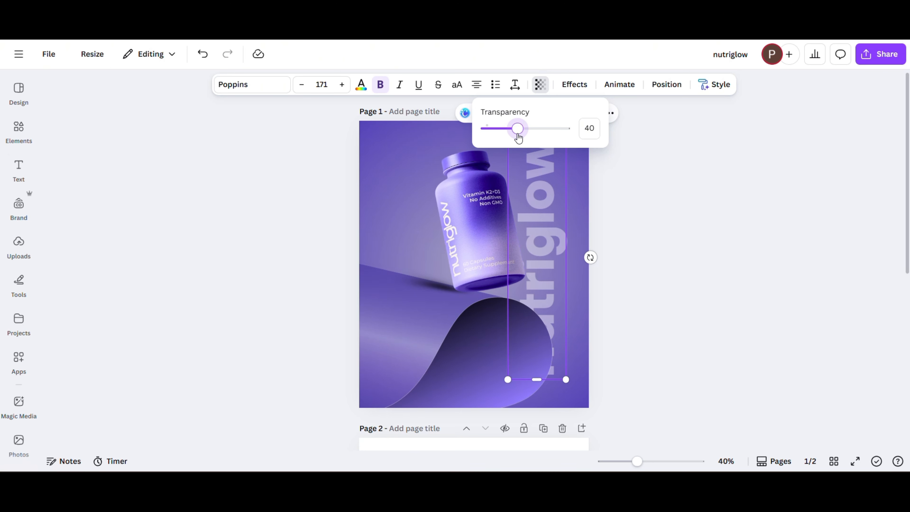
click(671, 231)
click(672, 231)
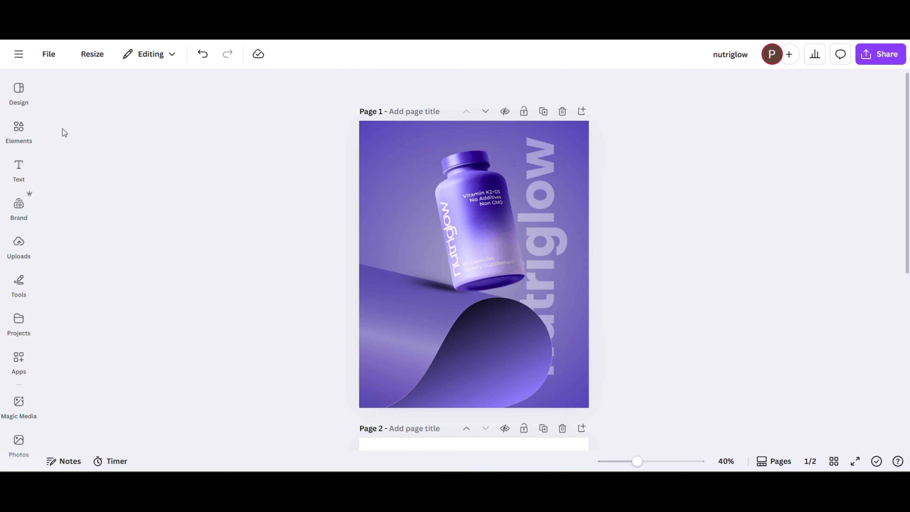
- Search the elements for "grain texture", limit the results to graphics, and add a light grey grain texture to the first page
click(18, 129)
click(92, 105)
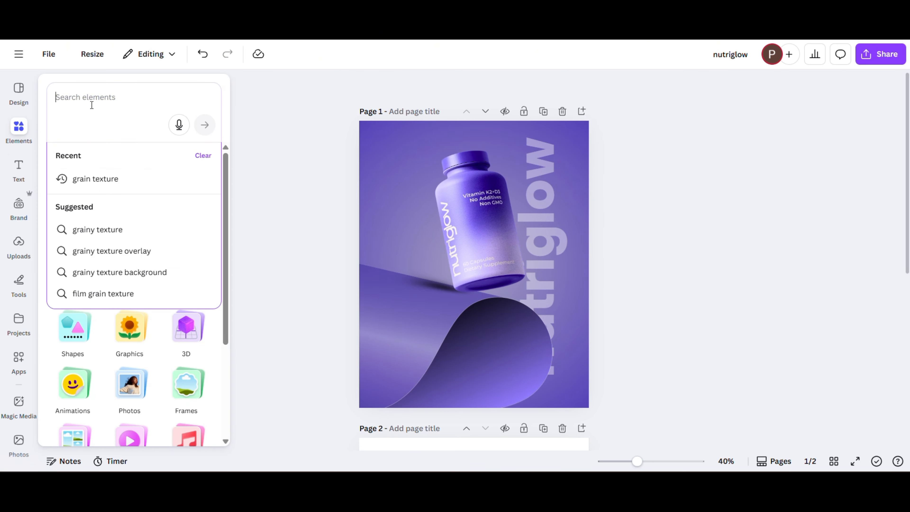
click(86, 177)
click(198, 285)
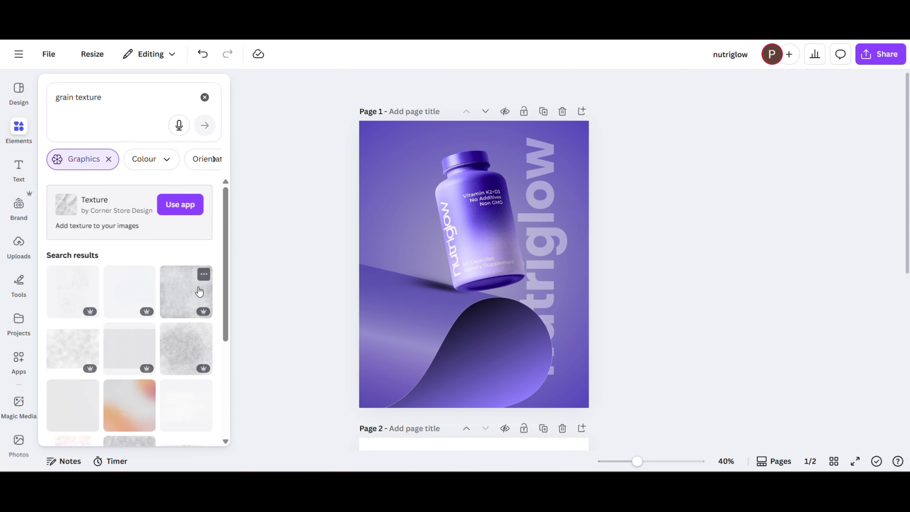
click(122, 348)
- Align the grain texture with the page's upper-left corner and enlarge it to cover the whole first page
drag(496, 290, 478, 208)
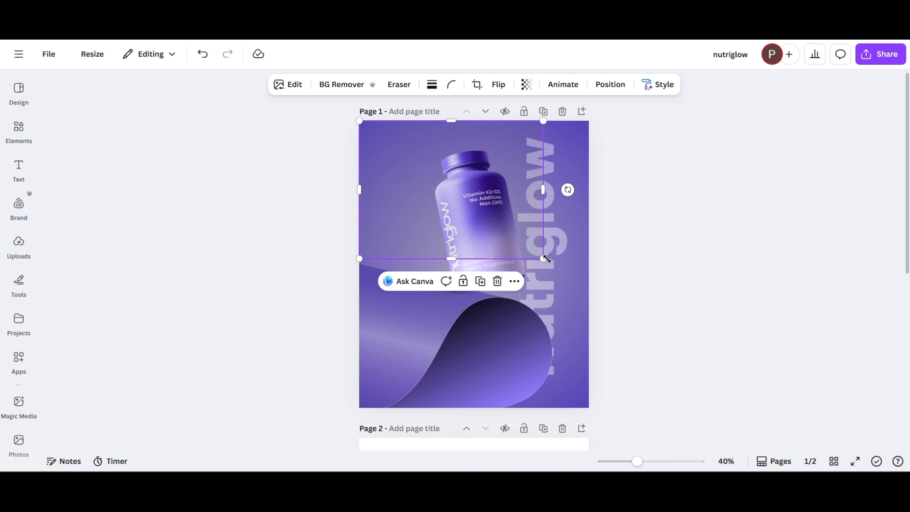
drag(543, 258, 588, 268)
drag(599, 272, 601, 275)
drag(487, 297, 476, 404)
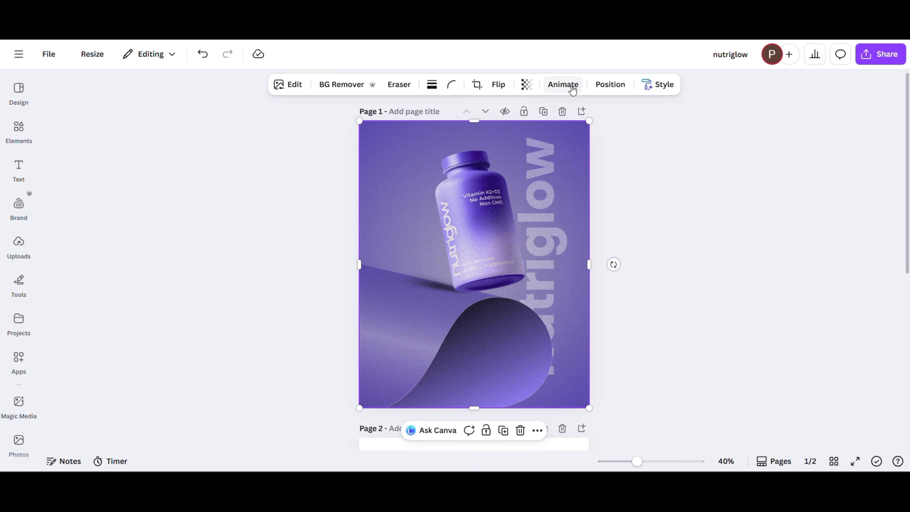
- Set the grain texture's transparency to 55 and move the bottle layer above the texture
click(526, 85)
click(527, 128)
drag(528, 131, 517, 132)
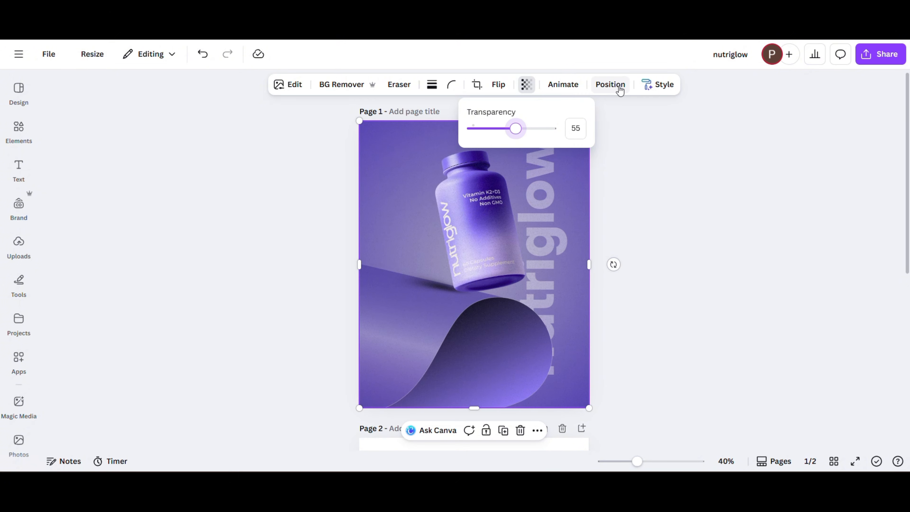
click(610, 84)
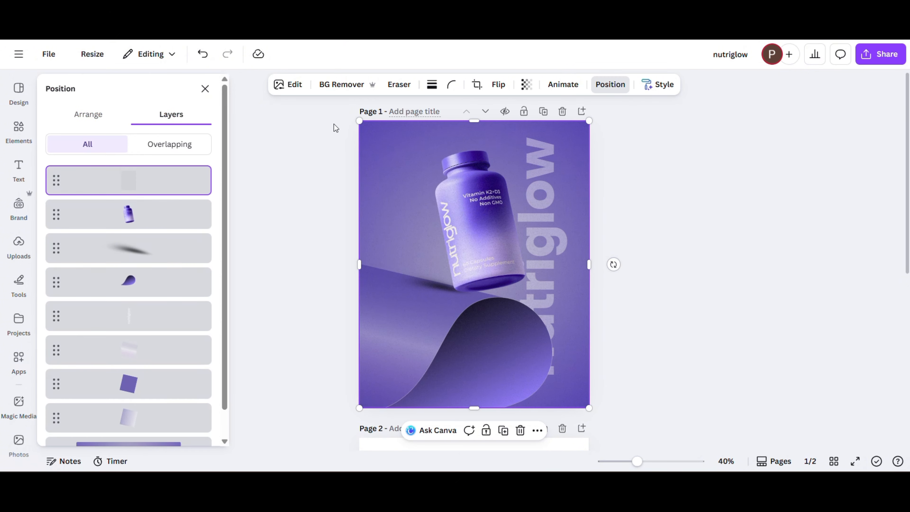
drag(135, 217, 140, 180)
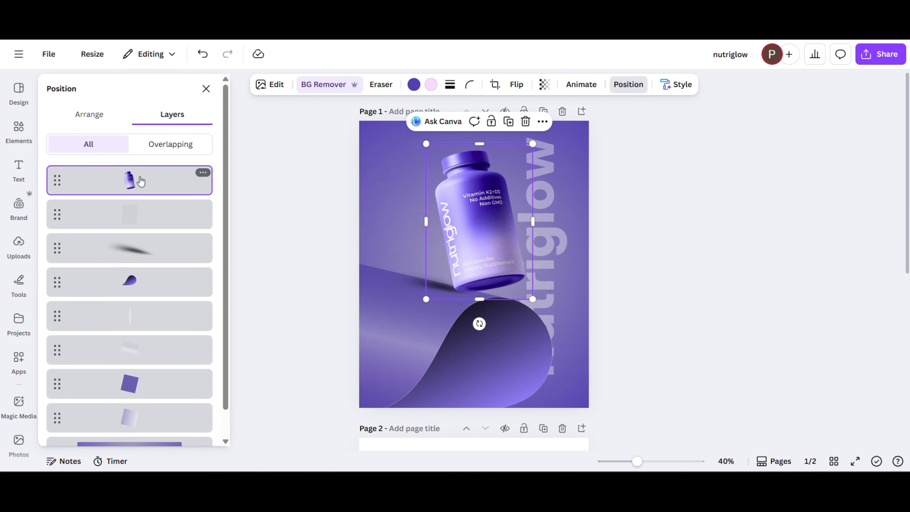